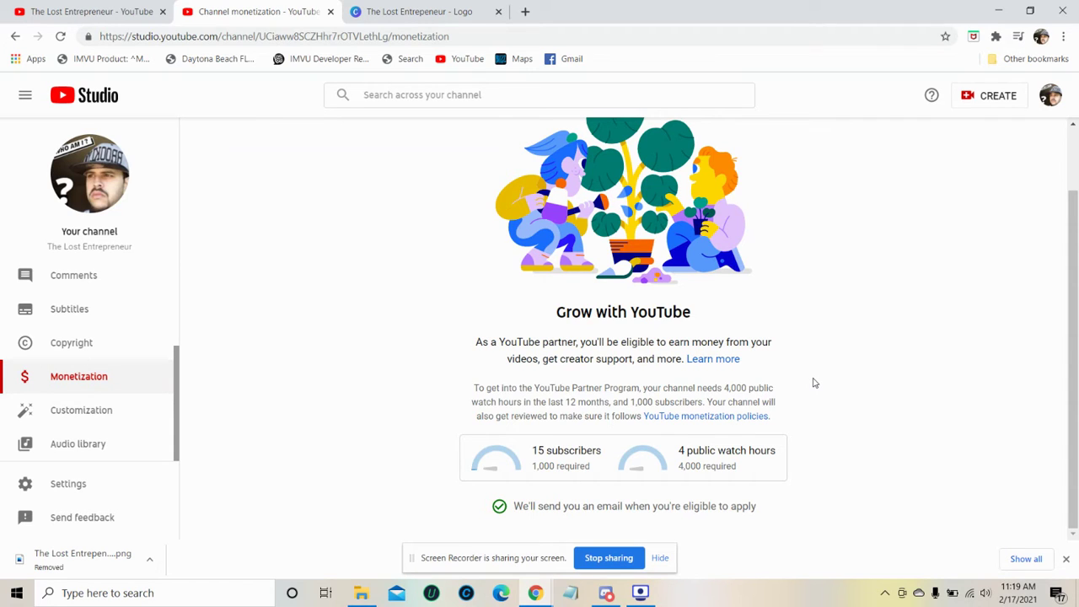
# Step: Go to the channel's uploaded videos and scroll through the watermark video's page and comments
pyautogui.click(91, 10)
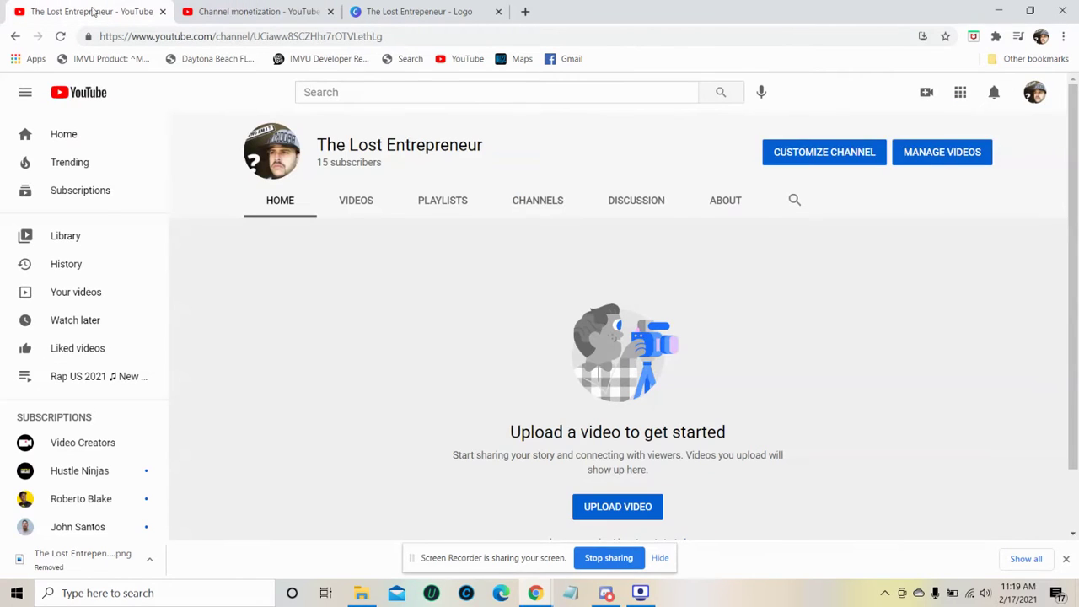
pyautogui.click(356, 211)
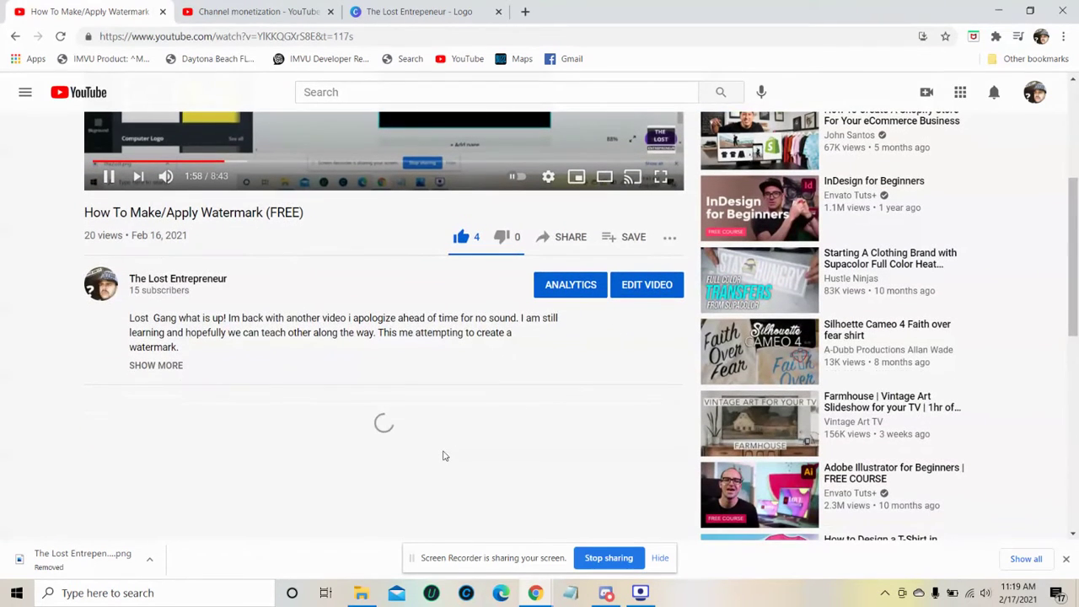
pyautogui.scroll(-2, 406, 410)
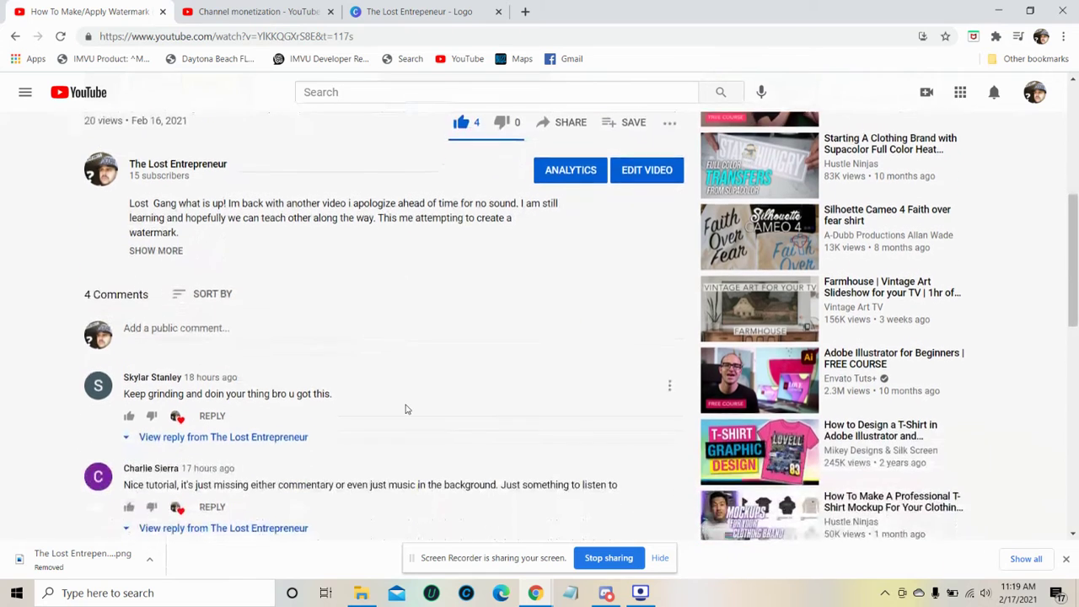
pyautogui.scroll(-1, 405, 409)
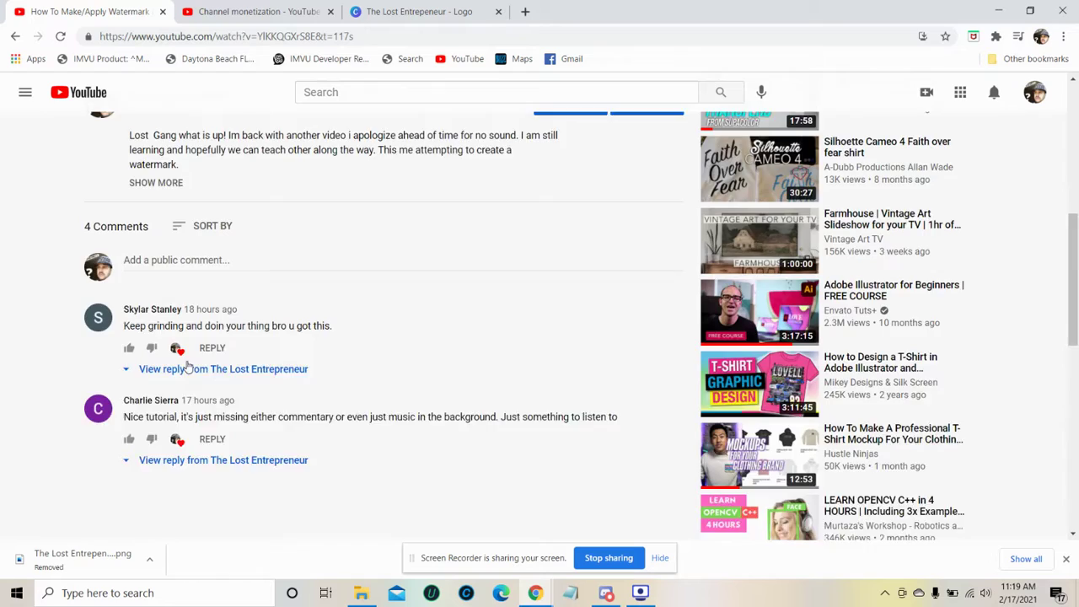
pyautogui.scroll(5, 189, 362)
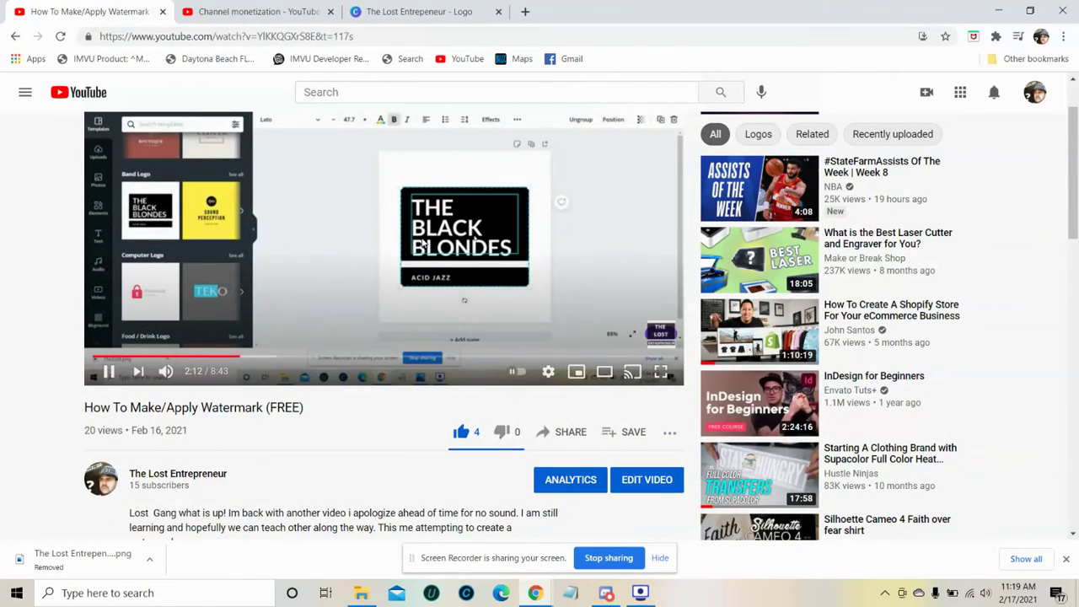
pyautogui.scroll(1, 419, 245)
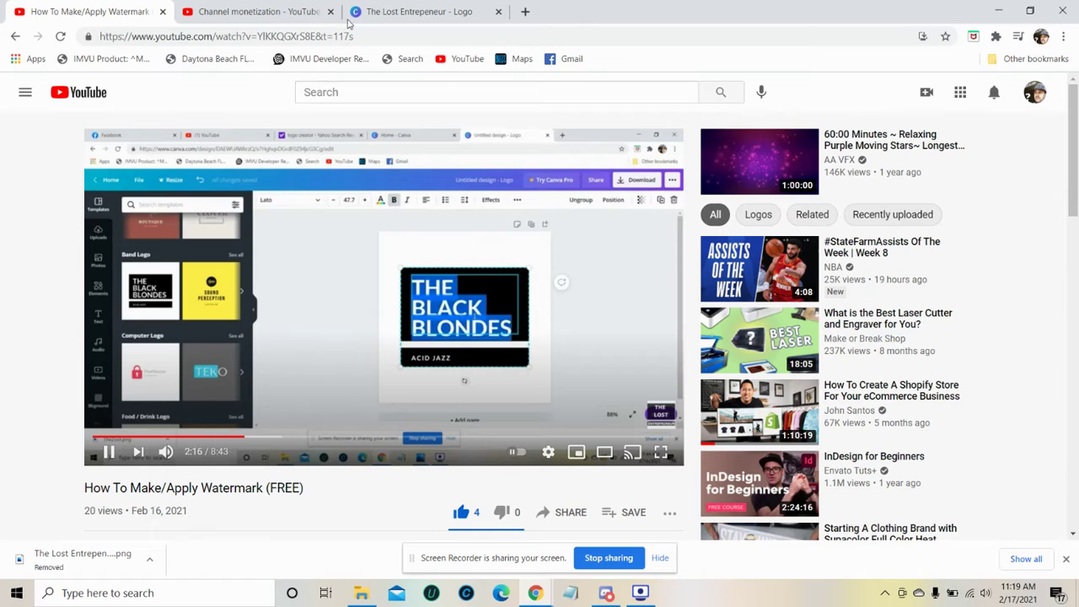
pyautogui.click(383, 17)
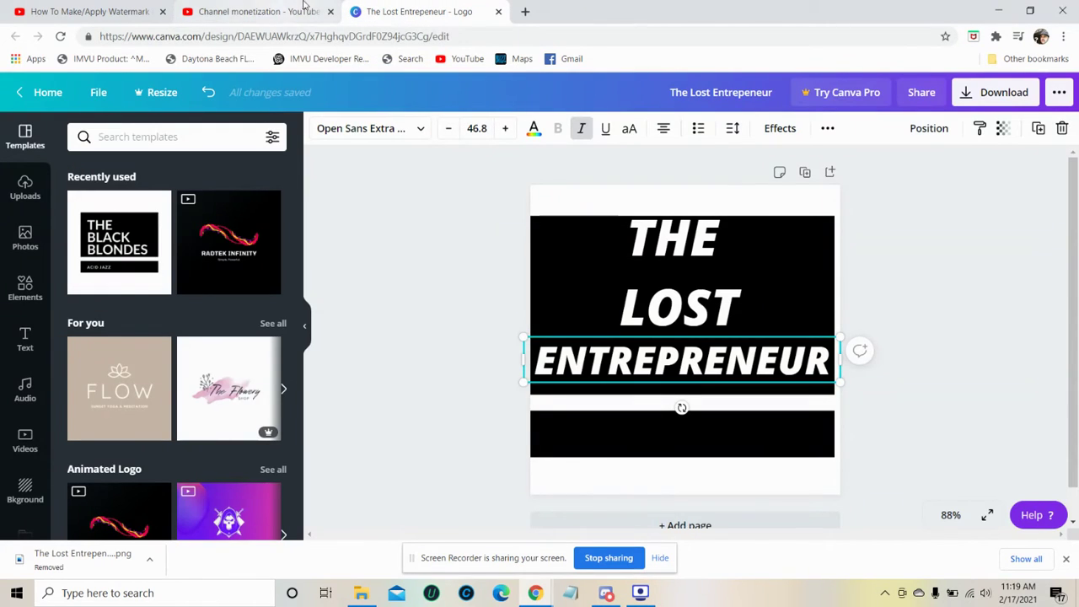
pyautogui.click(449, 163)
pyautogui.scroll(-1, 434, 250)
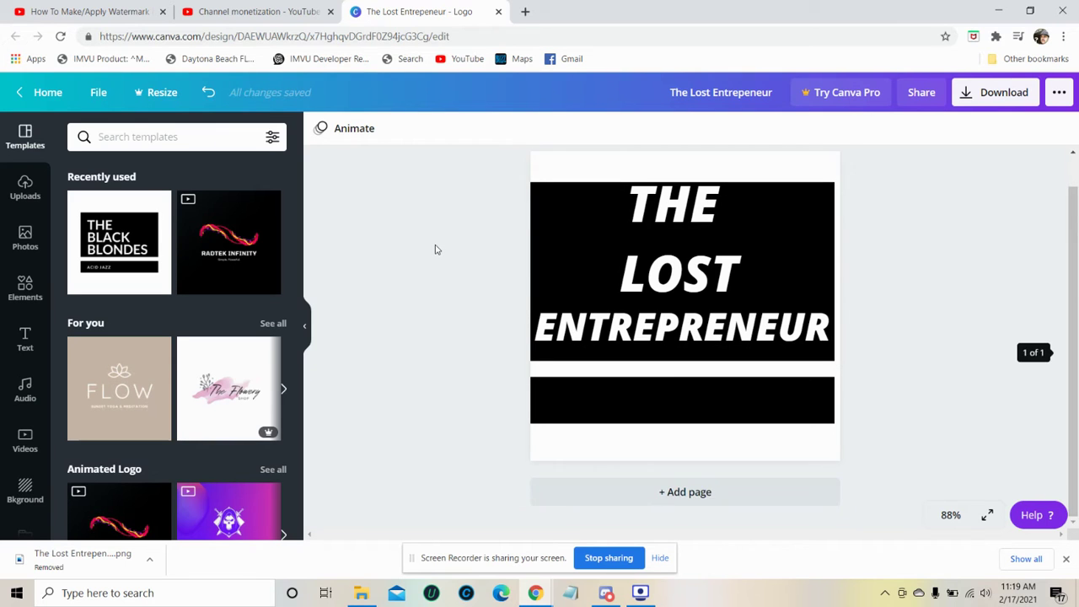
pyautogui.scroll(1, 435, 249)
pyautogui.click(255, 10)
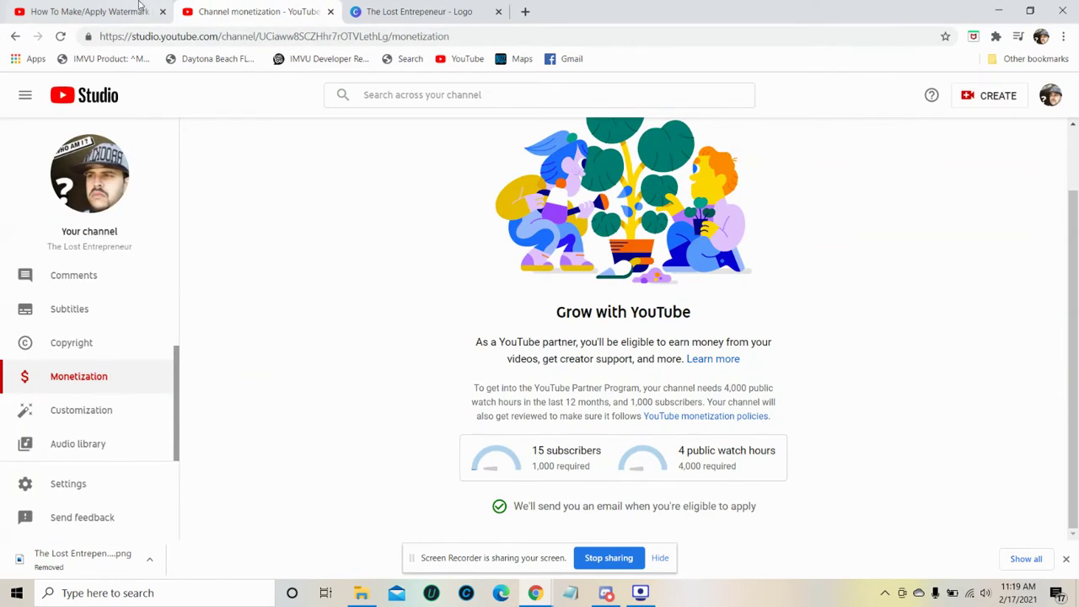
pyautogui.click(109, 8)
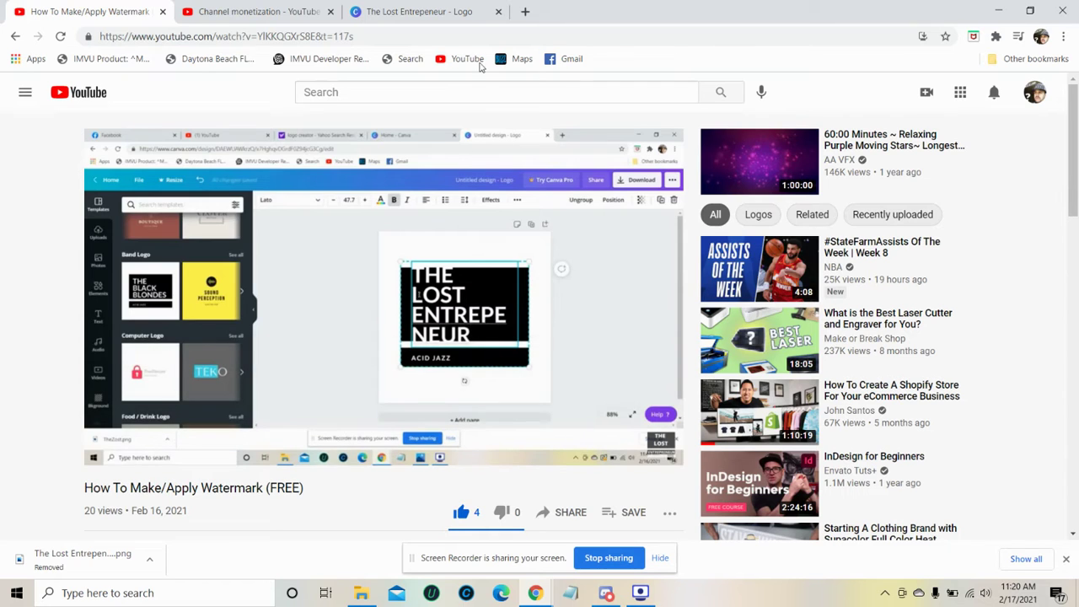
pyautogui.click(453, 8)
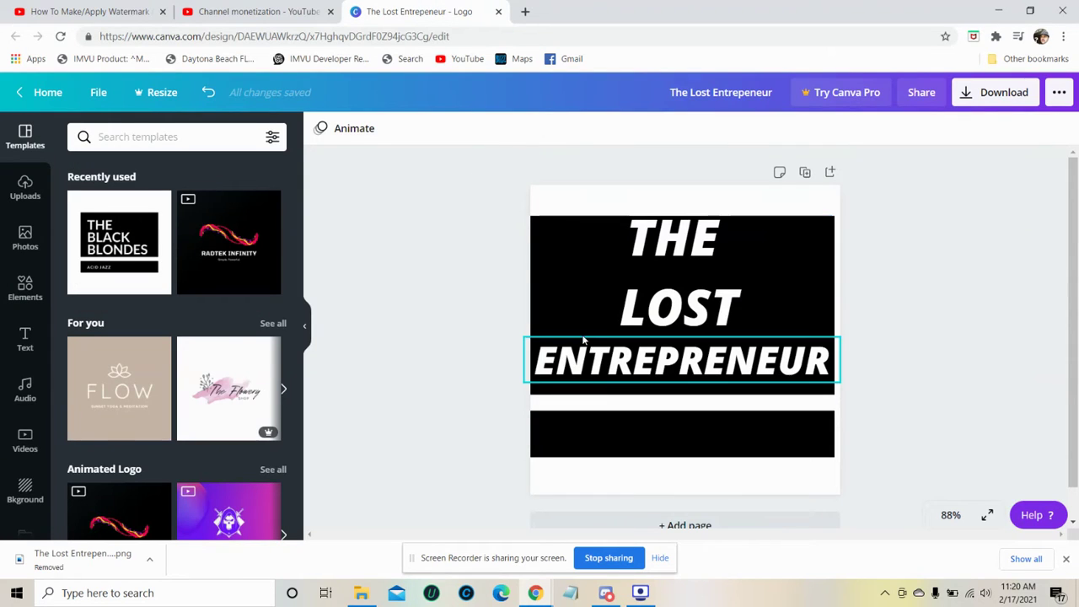
pyautogui.click(613, 455)
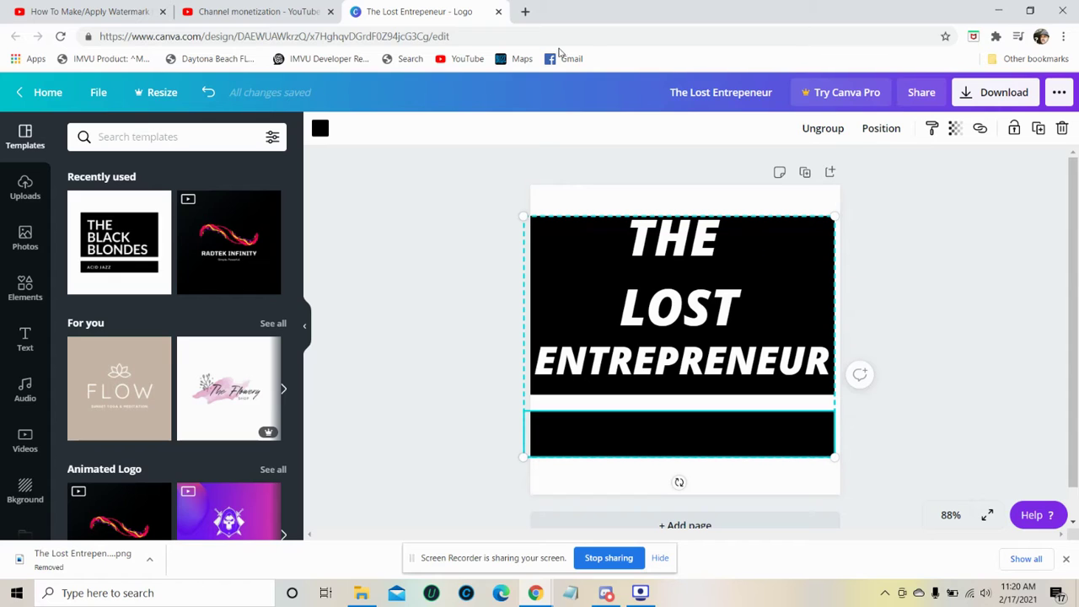
# Step: Open Canva's All your designs page in a new browser tab
pyautogui.click(526, 11)
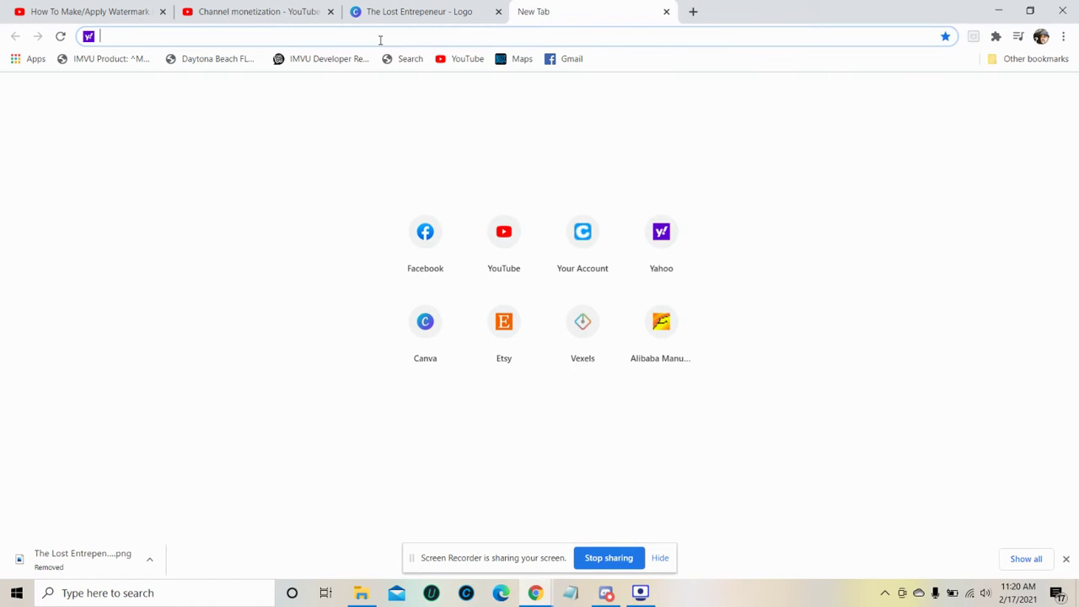
pyautogui.write('canva')
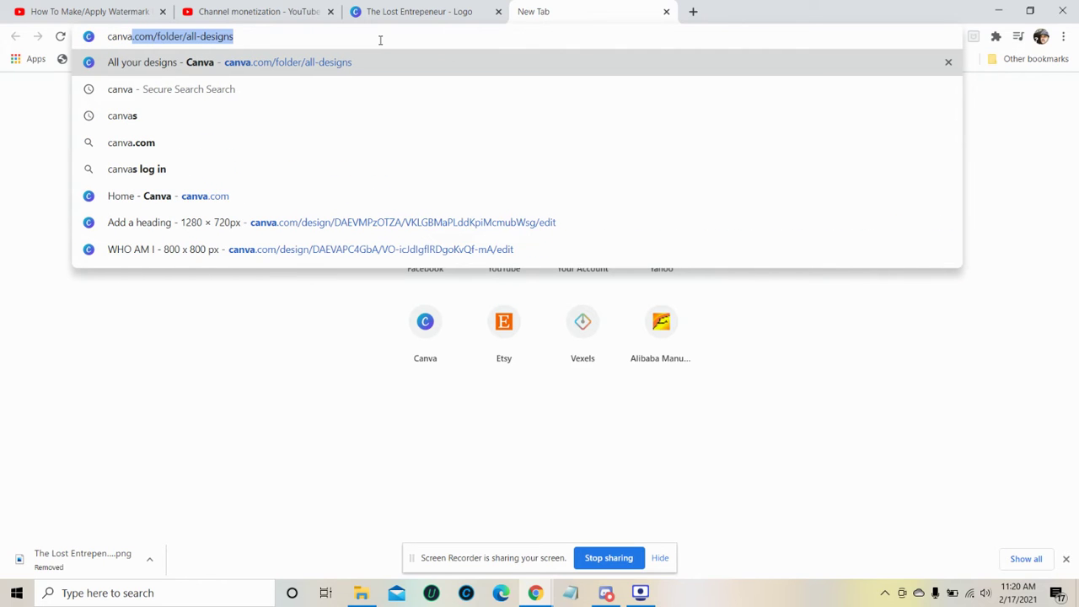
pyautogui.click(323, 63)
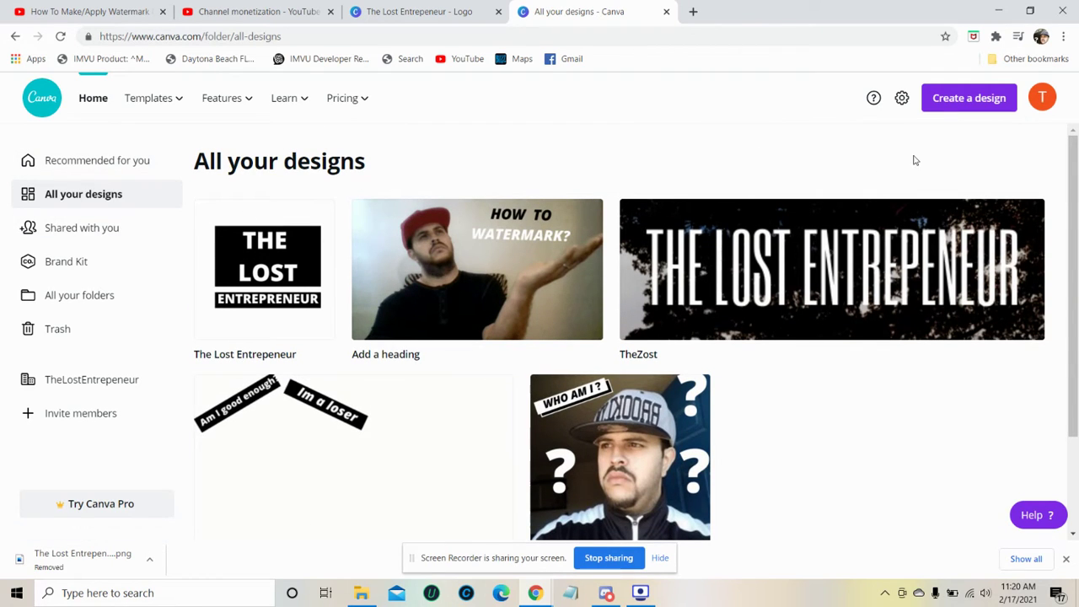
# Step: Browse Canva's Create a design list of design types
pyautogui.click(970, 99)
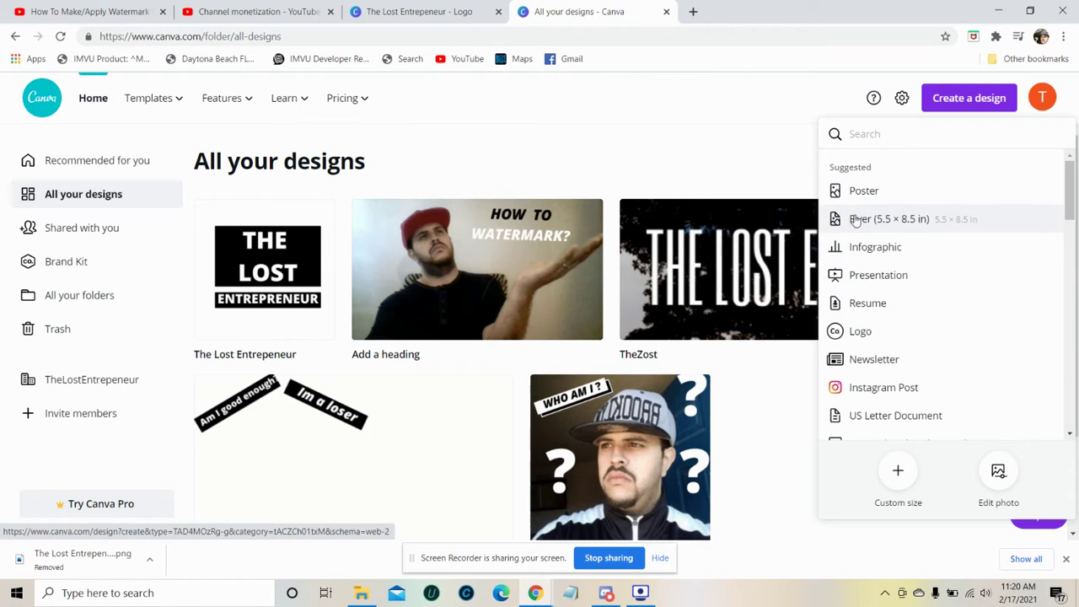
pyautogui.scroll(-2, 868, 330)
pyautogui.scroll(-1, 871, 332)
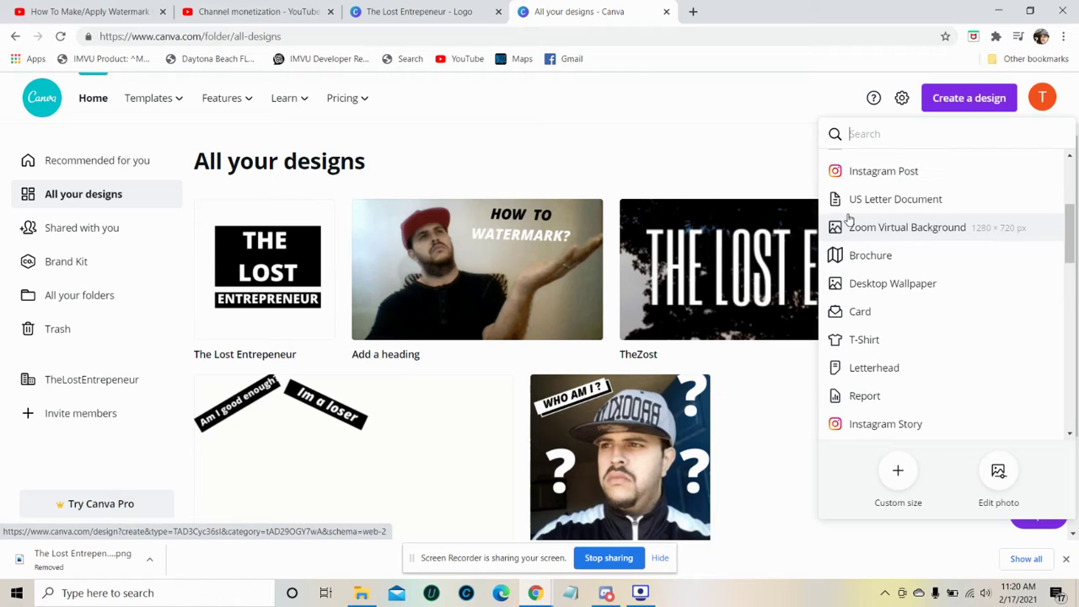
pyautogui.scroll(2, 852, 169)
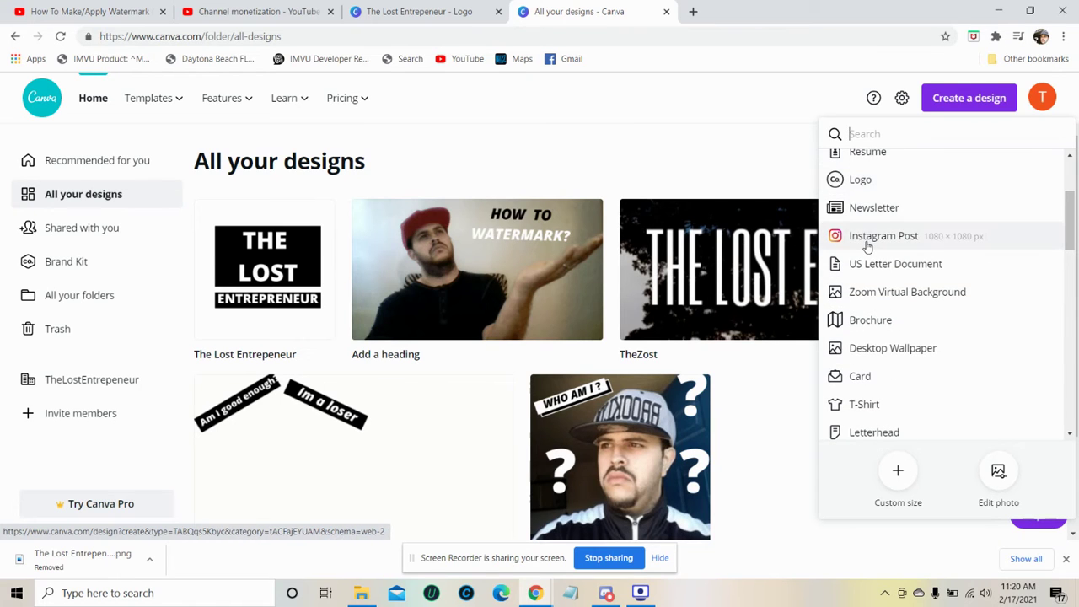
pyautogui.scroll(2, 864, 244)
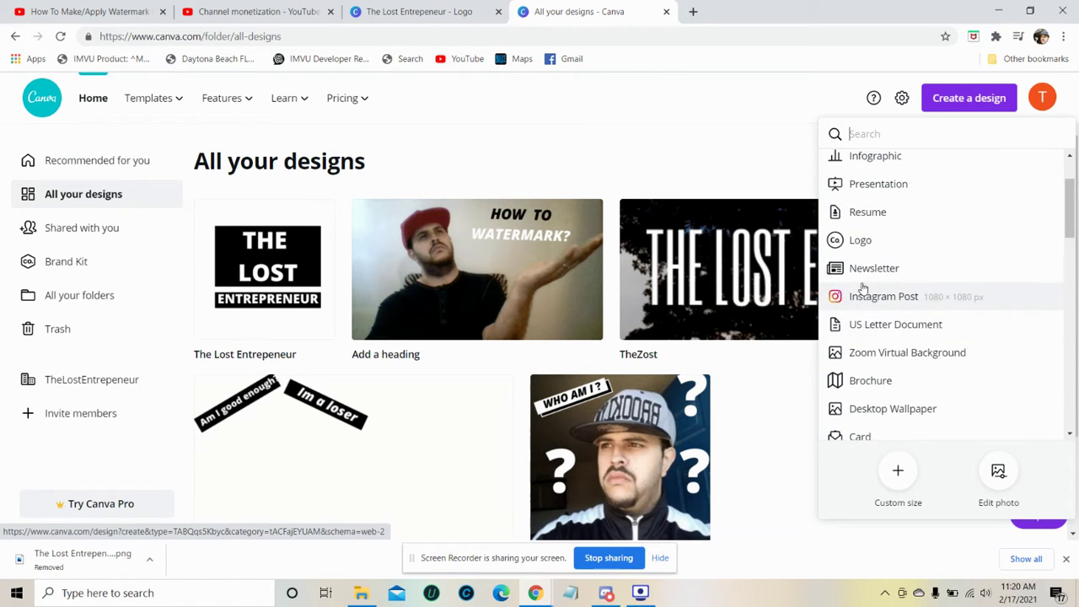
pyautogui.scroll(-3, 863, 288)
pyautogui.scroll(4, 863, 288)
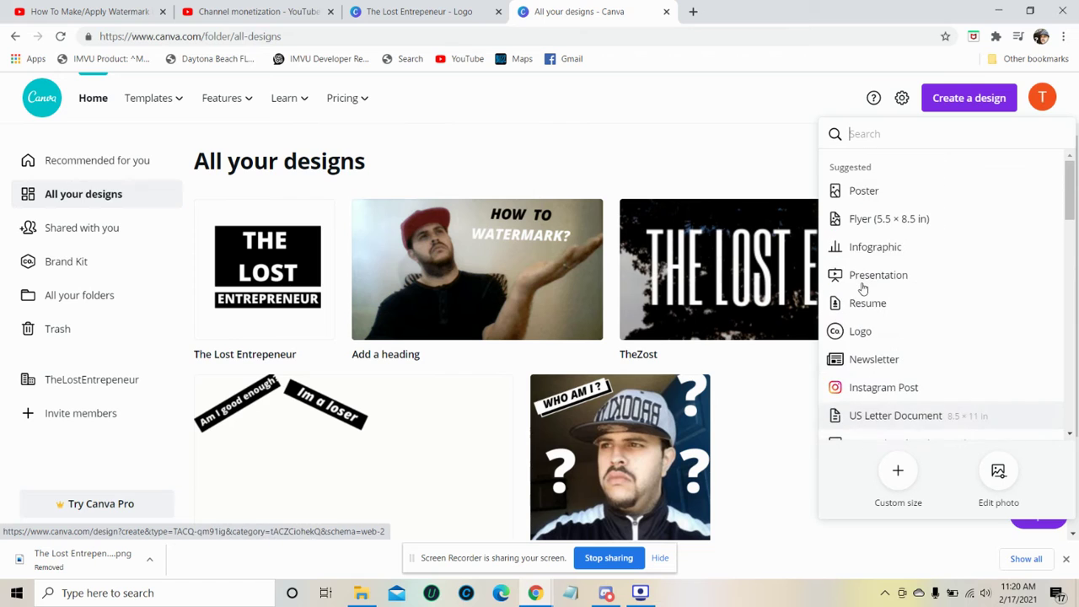
pyautogui.click(768, 114)
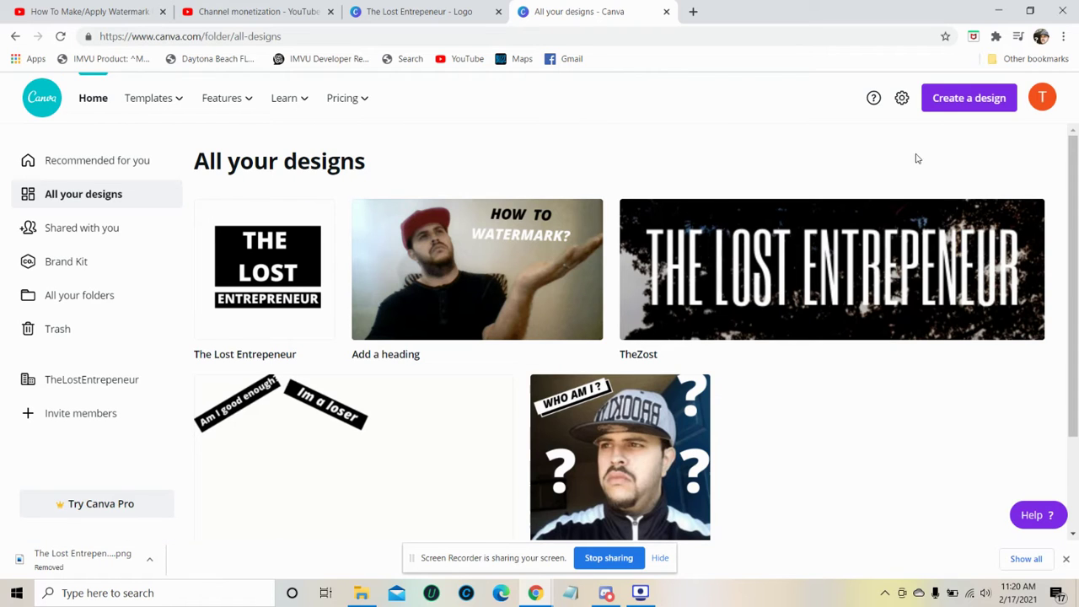
pyautogui.click(964, 110)
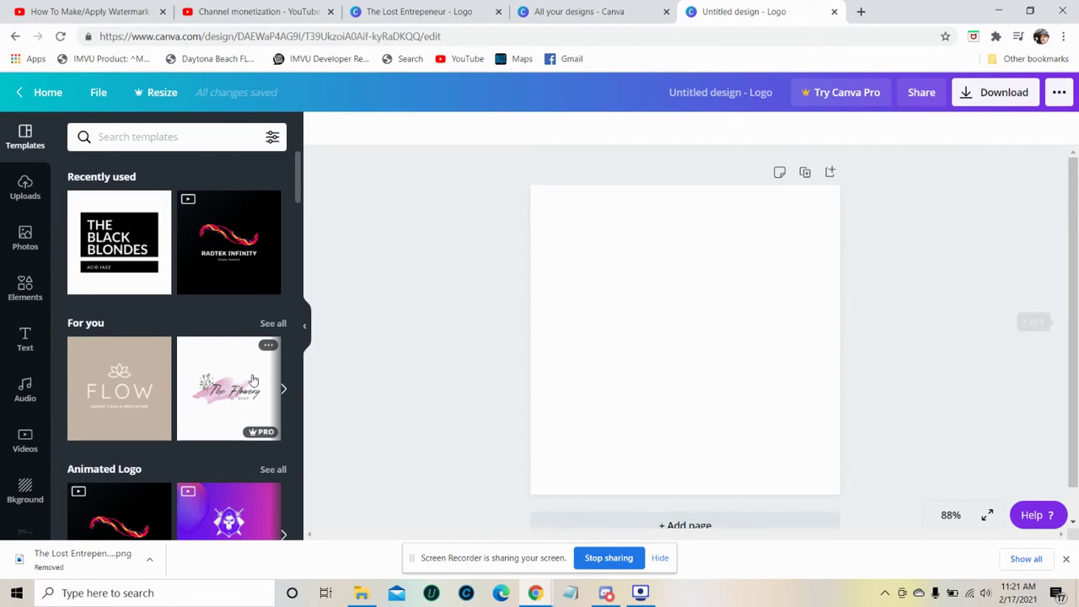
# Step: Apply THE BLACK BLONDES band logo template to a new Logo design
pyautogui.scroll(-5, 140, 355)
pyautogui.scroll(-5, 140, 355)
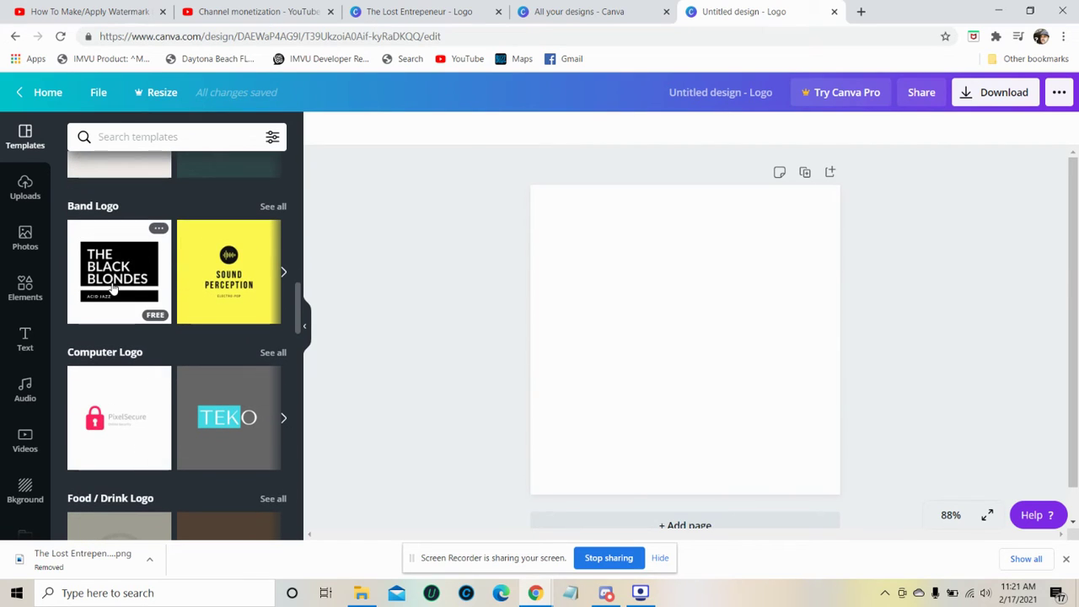
pyautogui.click(115, 288)
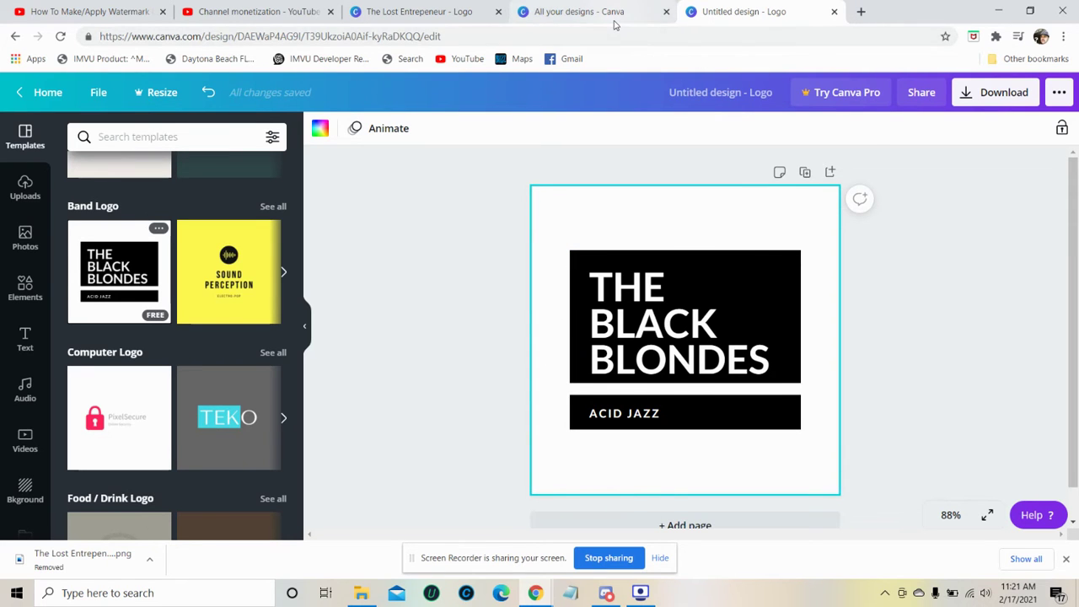
# Step: Close the untitled logo design tab, keeping the Lost Entrepreneur design
pyautogui.click(613, 20)
pyautogui.click(435, 13)
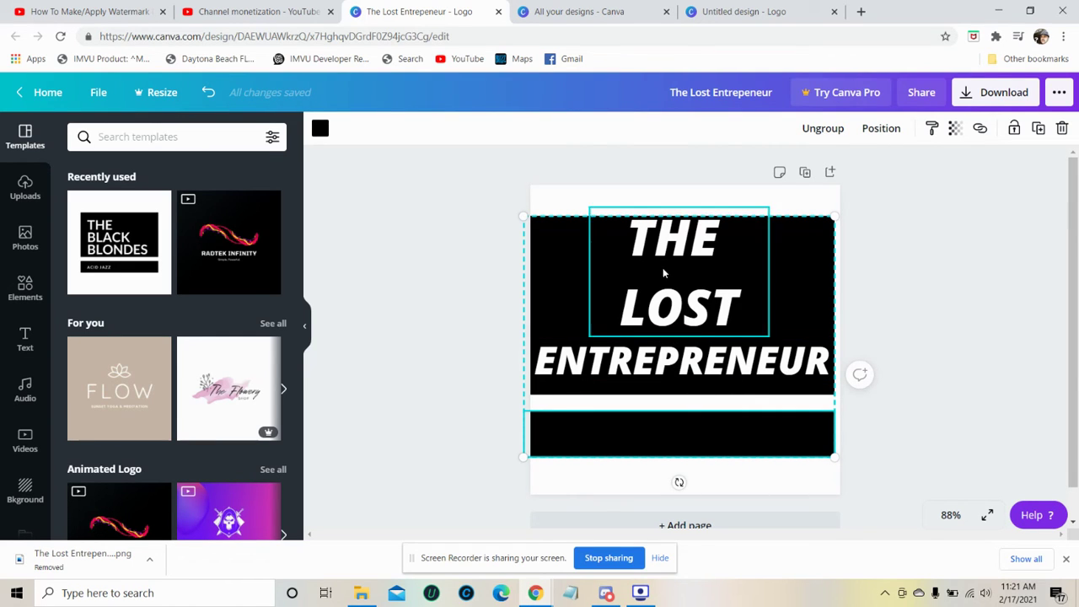
pyautogui.click(725, 14)
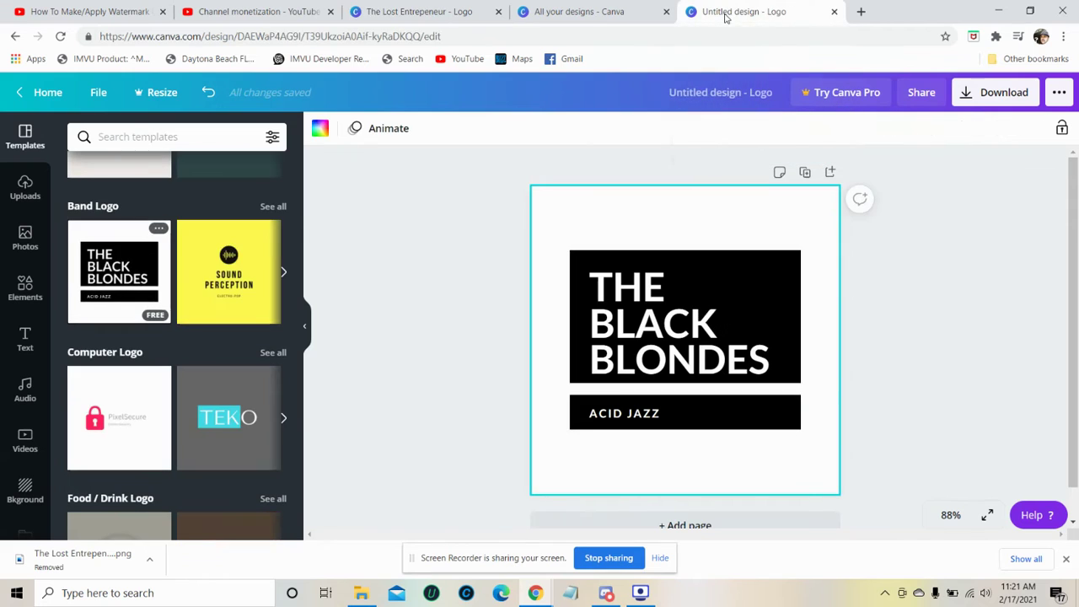
pyautogui.click(834, 14)
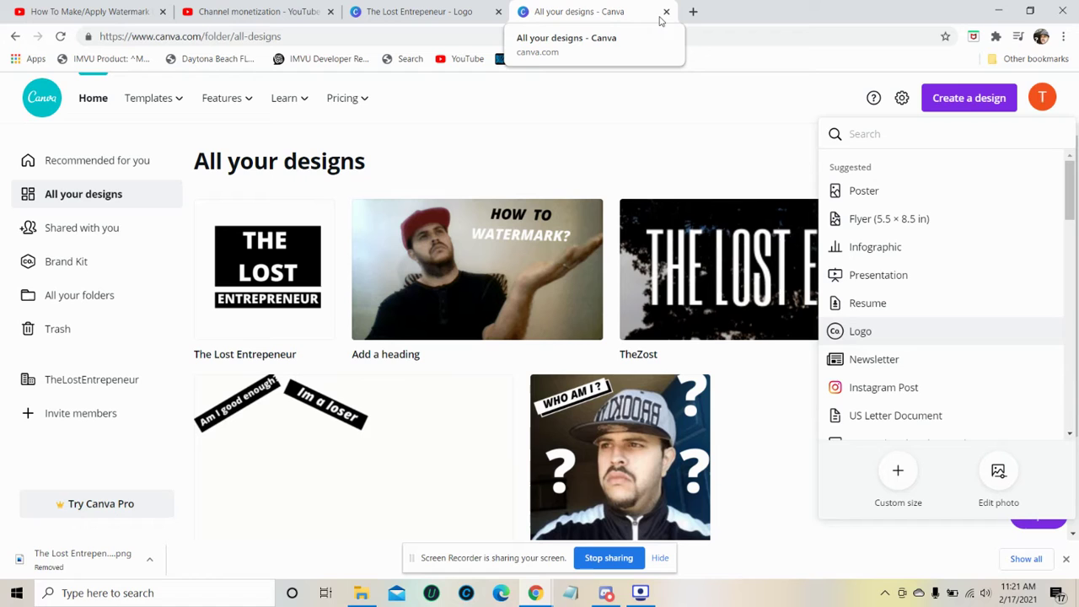
# Step: Close the All your designs tab and add a heading reading SUBSCRIBE! to the logo
pyautogui.click(666, 12)
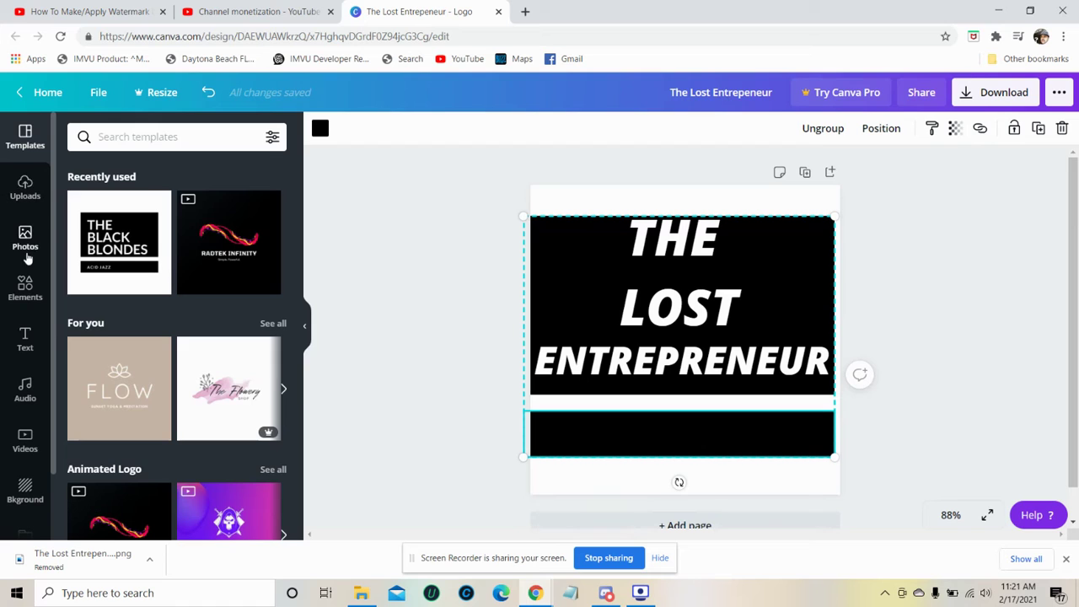
pyautogui.click(25, 334)
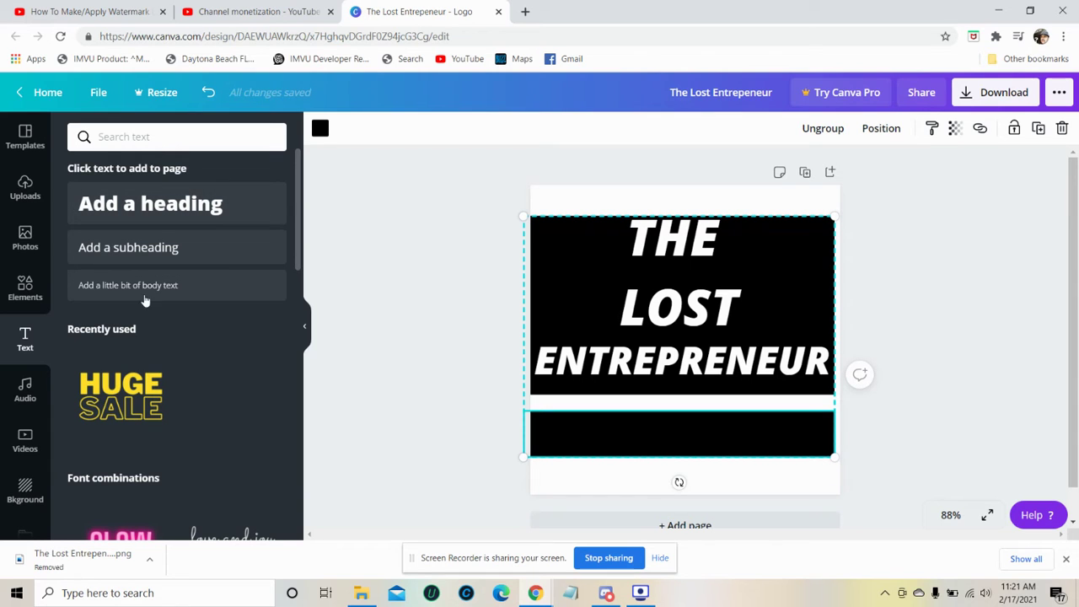
pyautogui.click(132, 207)
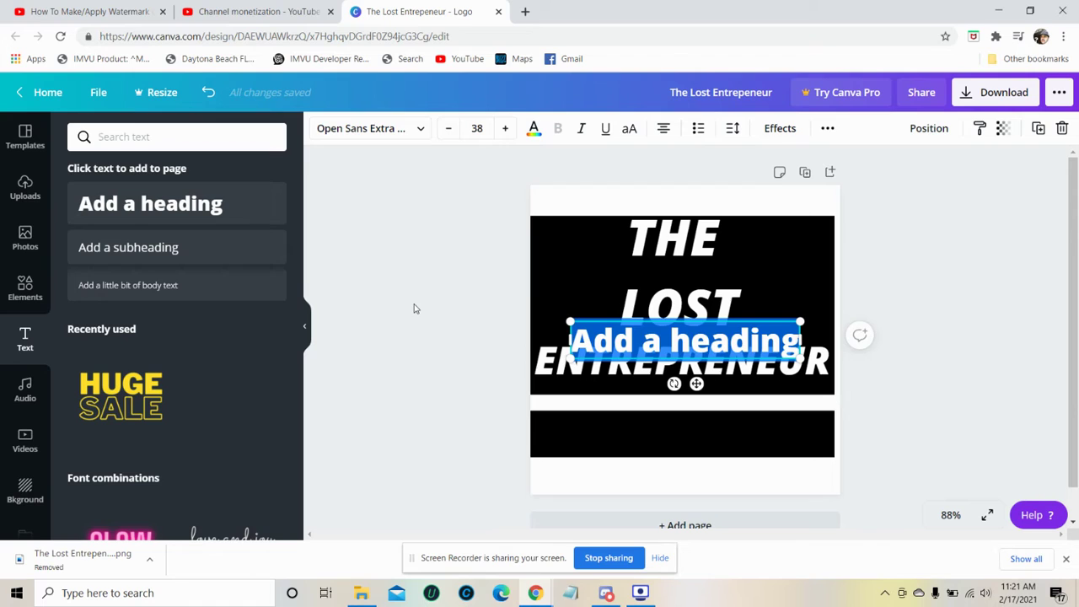
pyautogui.write('SUB')
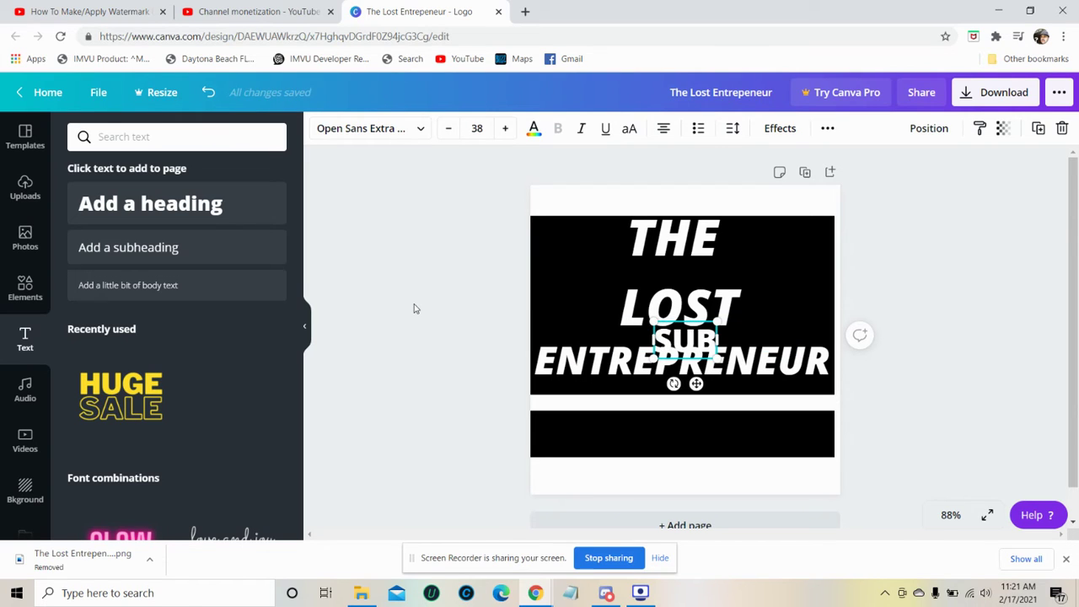
pyautogui.write('SCRI')
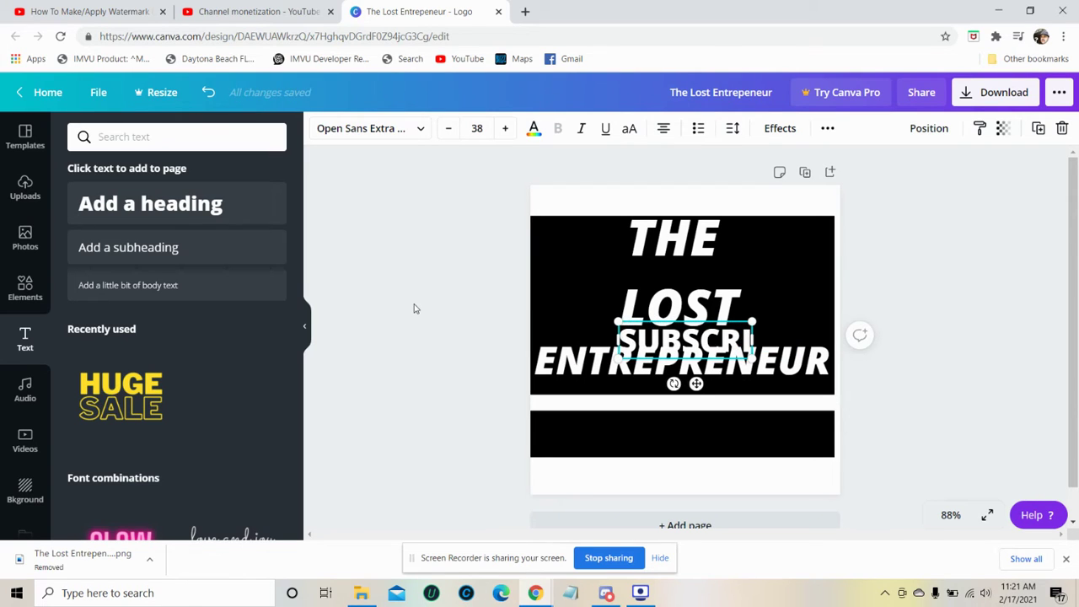
pyautogui.write('BE')
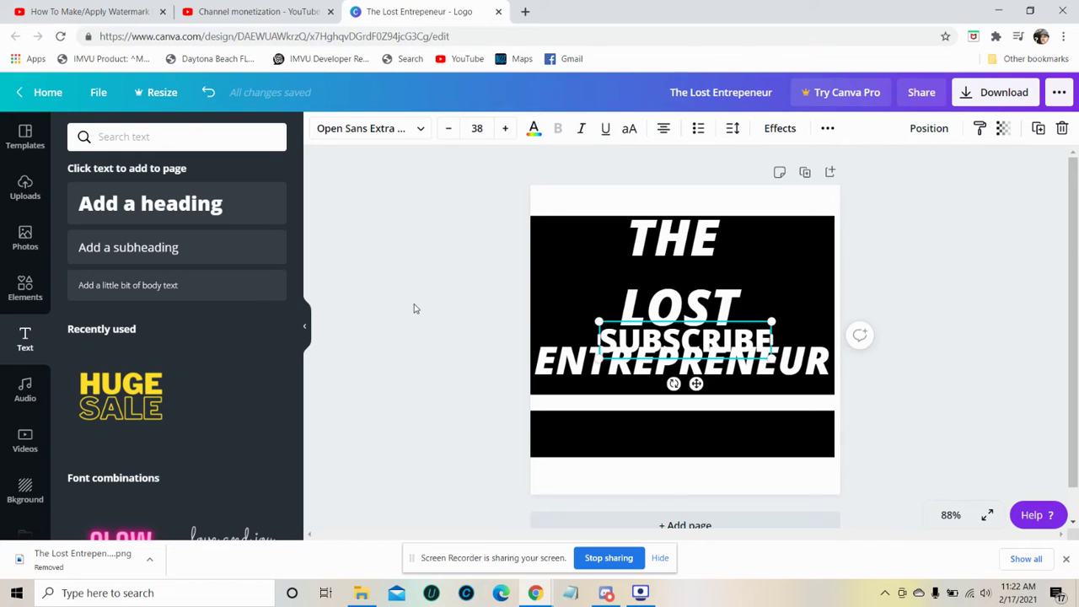
pyautogui.write('!')
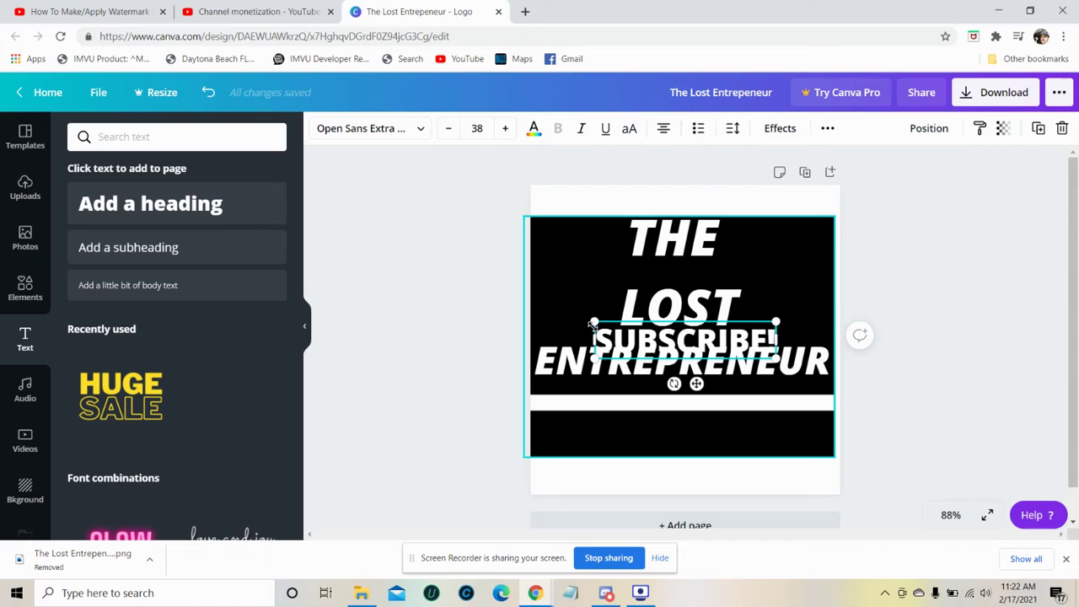
pyautogui.click(480, 320)
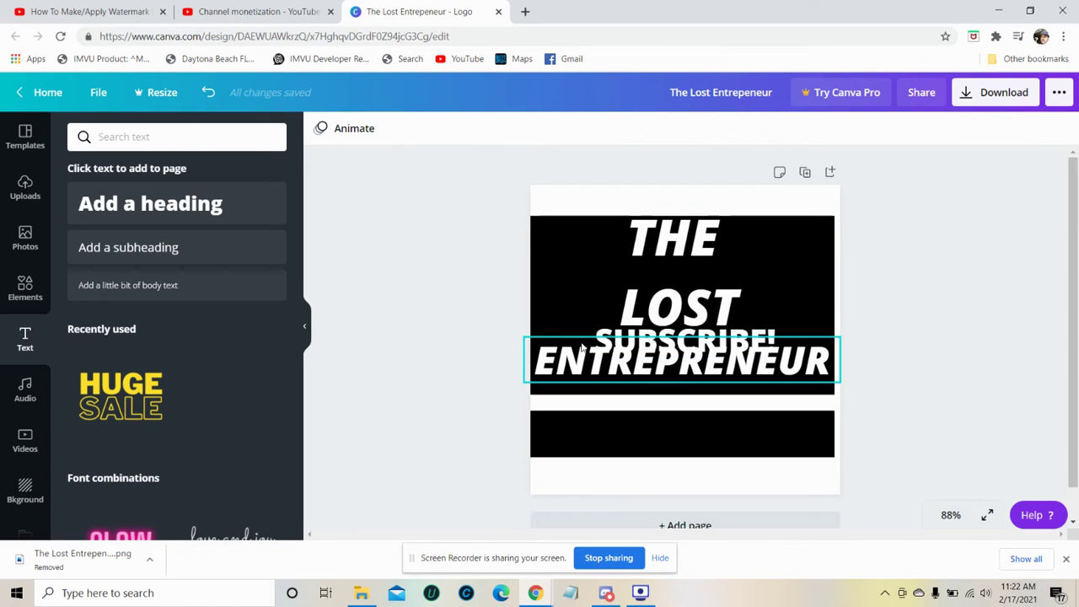
pyautogui.click(609, 345)
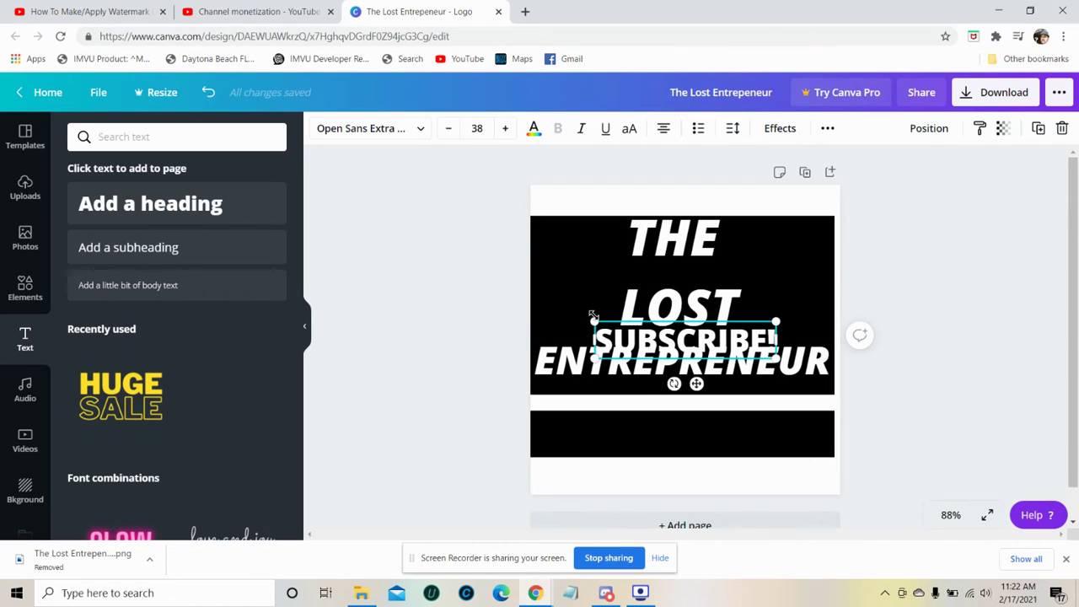
# Step: Resize the SUBSCRIBE! text box and move it into the lower black bar beneath ENTREPRENEUR
pyautogui.moveTo(593, 315); pyautogui.dragTo(509, 295)
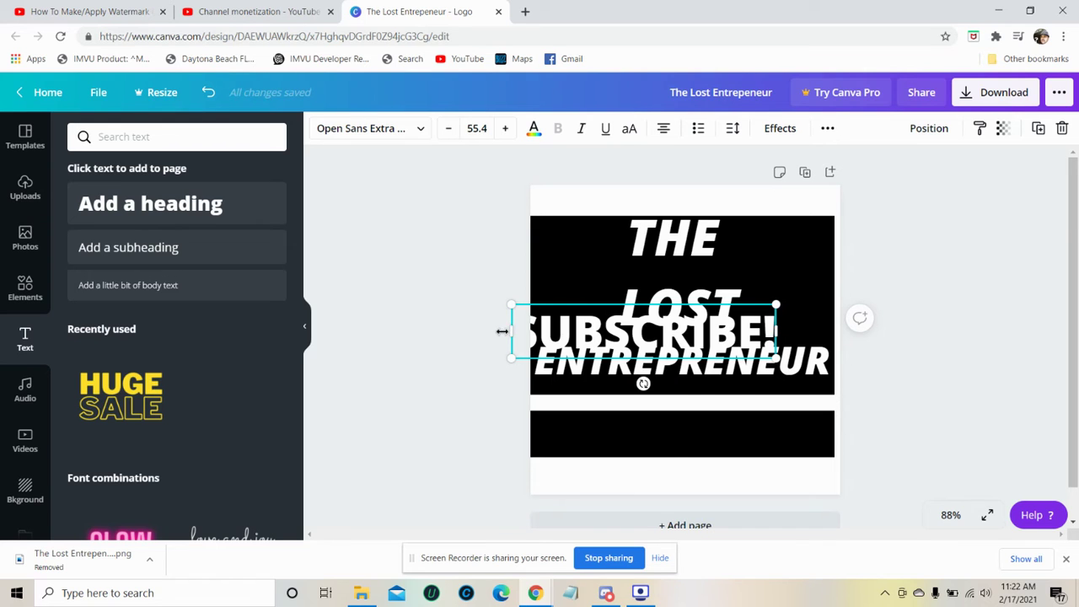
pyautogui.moveTo(502, 331); pyautogui.dragTo(502, 297)
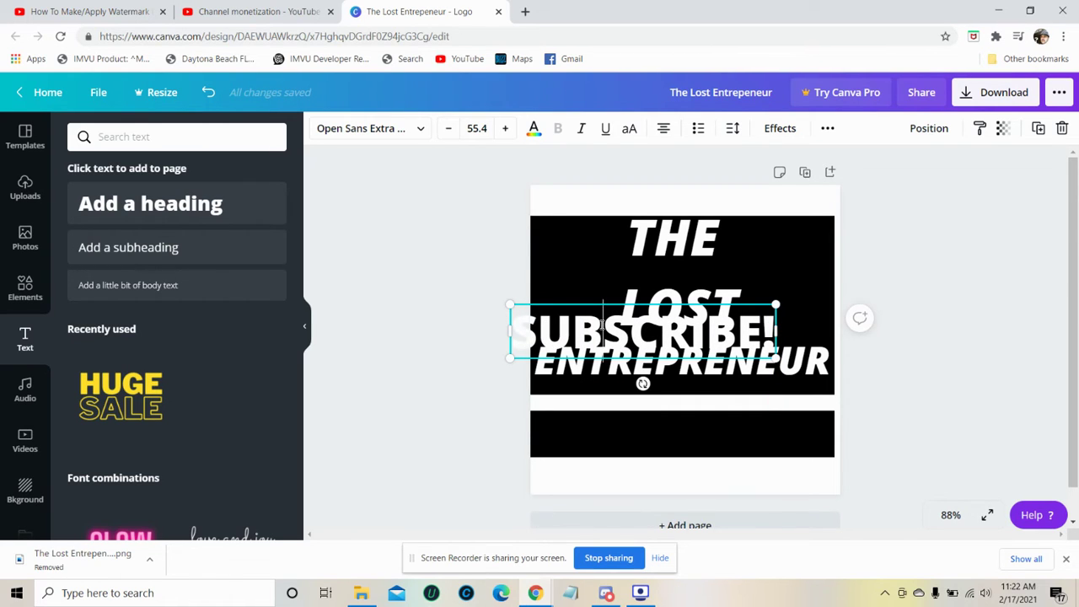
pyautogui.click(439, 360)
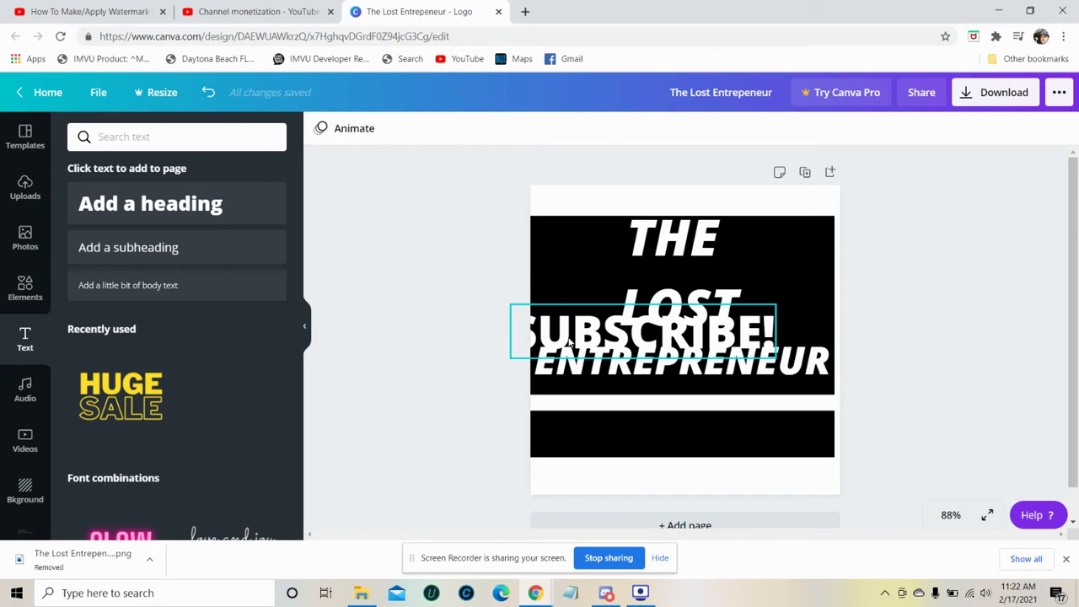
pyautogui.moveTo(570, 341); pyautogui.dragTo(575, 414)
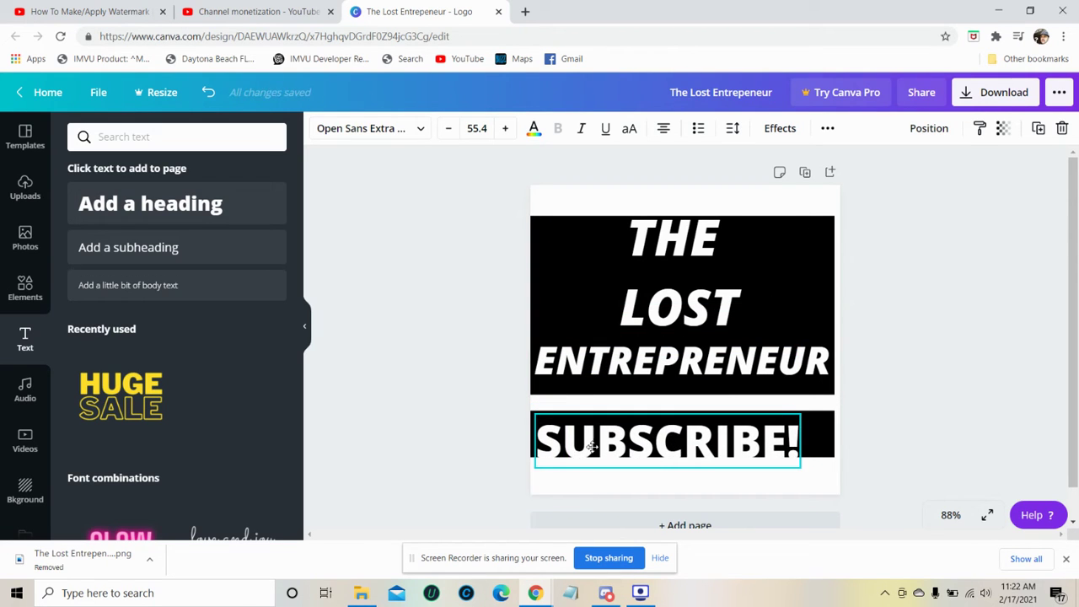
pyautogui.moveTo(593, 447); pyautogui.dragTo(607, 436)
pyautogui.click(455, 429)
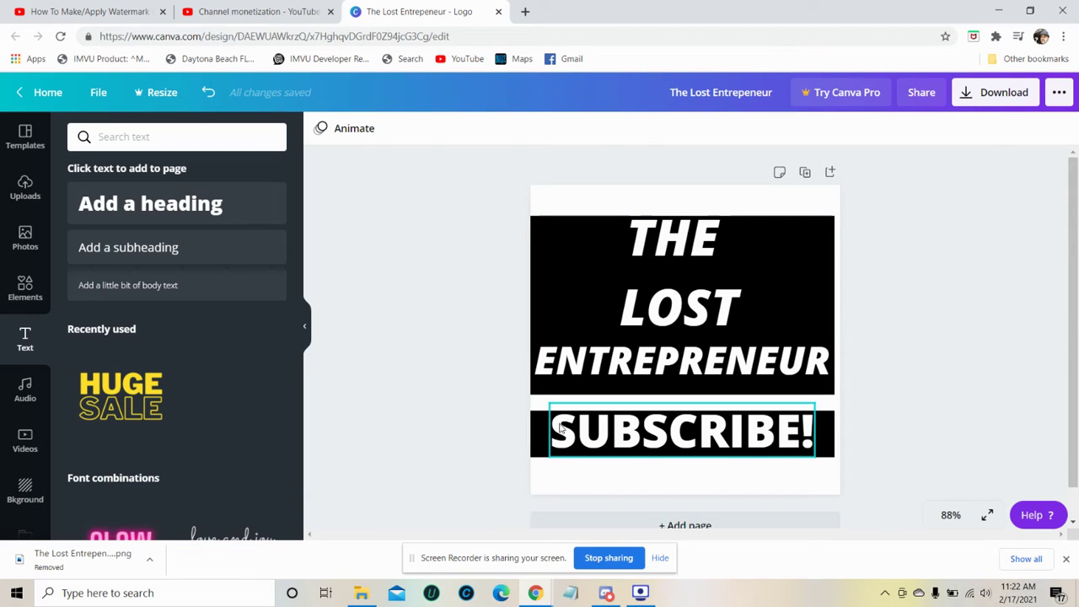
# Step: Enlarge SUBSCRIBE! to about size 59.6 so it fills the lower bar
pyautogui.click(562, 428)
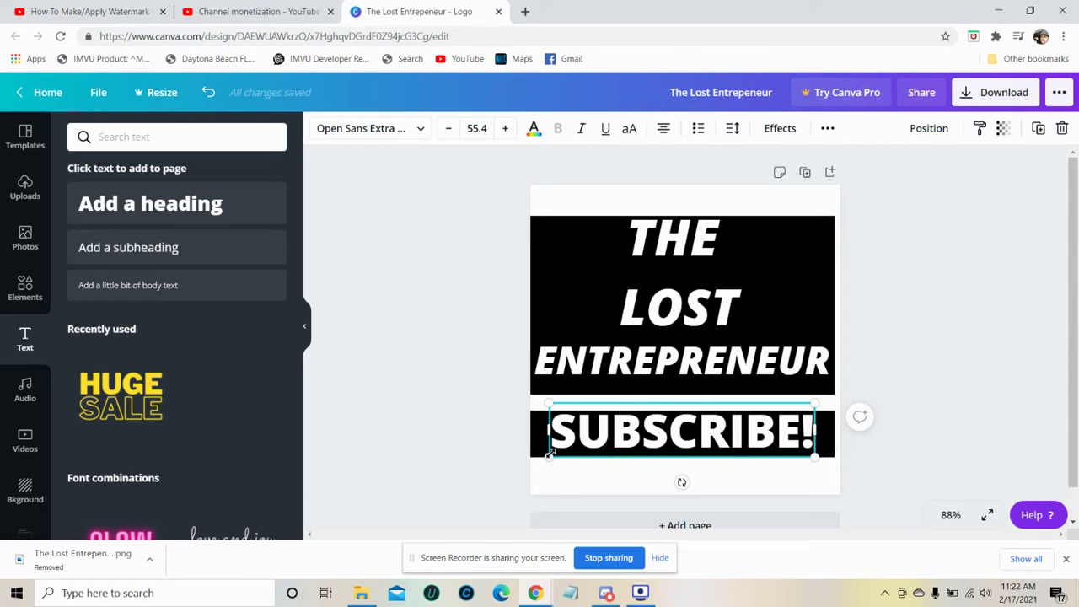
pyautogui.moveTo(549, 453); pyautogui.dragTo(539, 460)
pyautogui.click(452, 434)
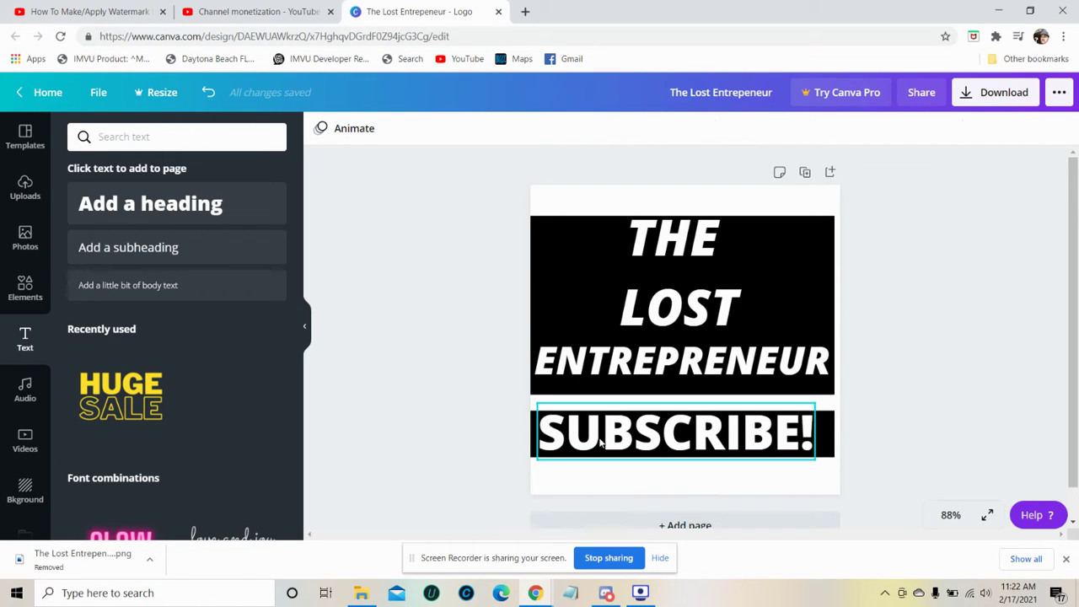
pyautogui.click(784, 447)
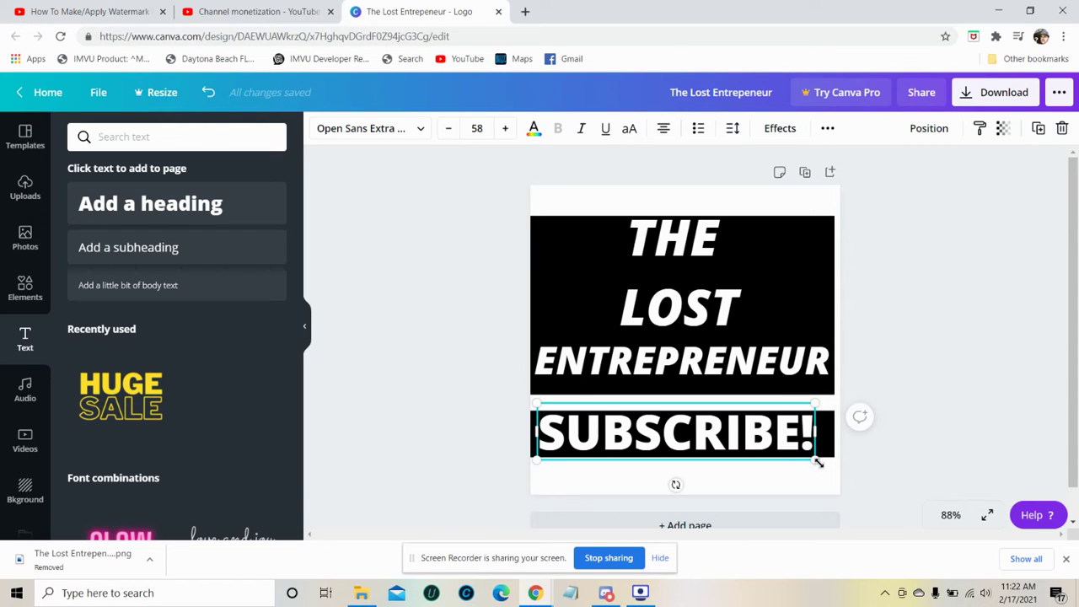
pyautogui.moveTo(821, 463); pyautogui.dragTo(823, 460)
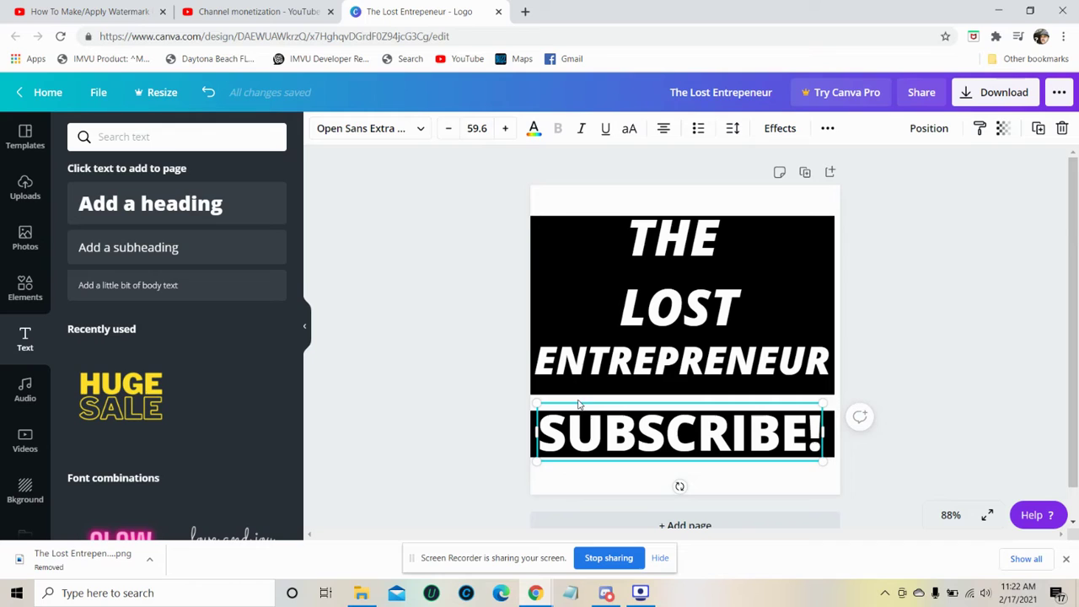
pyautogui.click(439, 375)
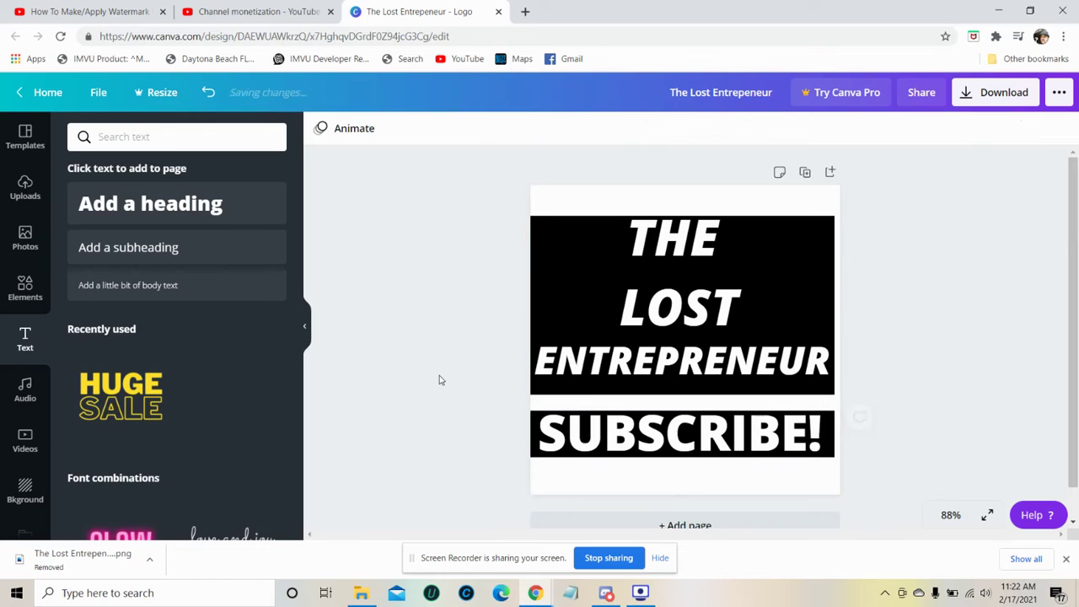
# Step: Turn off italic on THE LOST and ENTREPRENEUR, then reselect THE LOST for recolouring
pyautogui.click(575, 445)
pyautogui.click(652, 329)
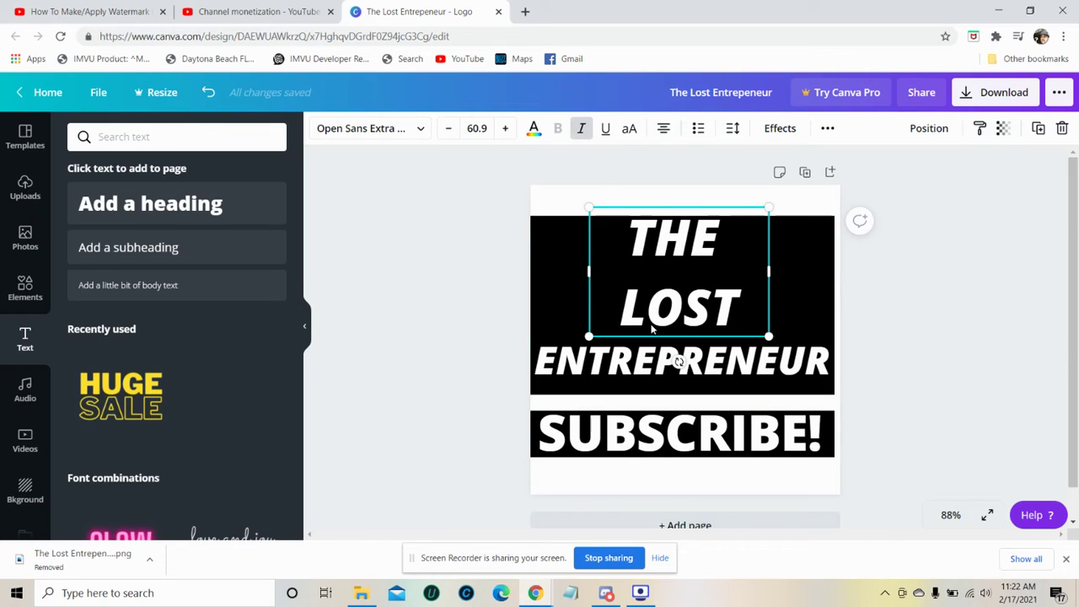
pyautogui.click(580, 128)
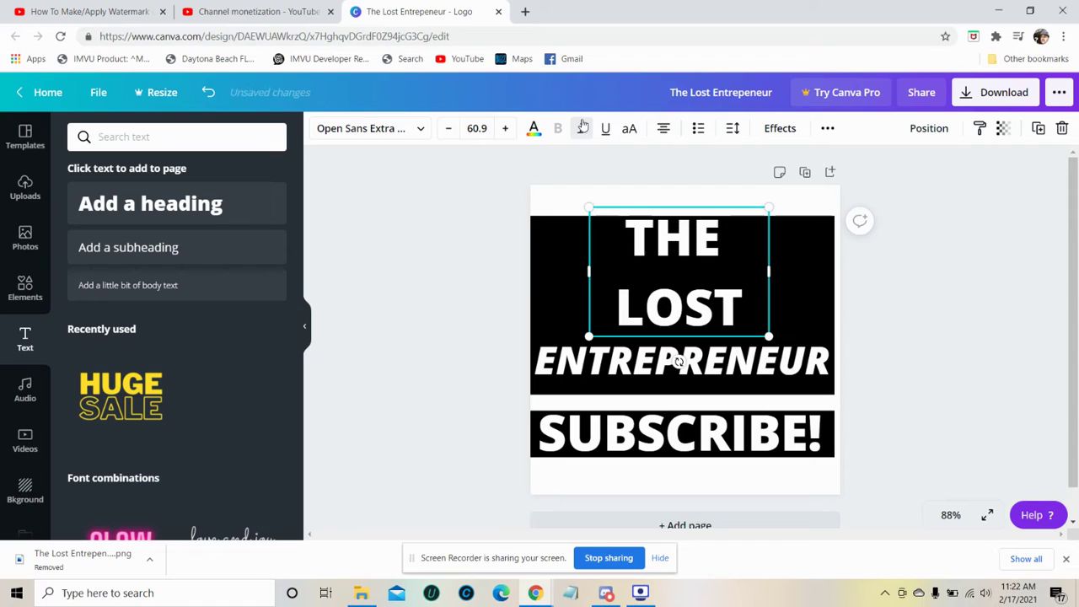
pyautogui.click(679, 361)
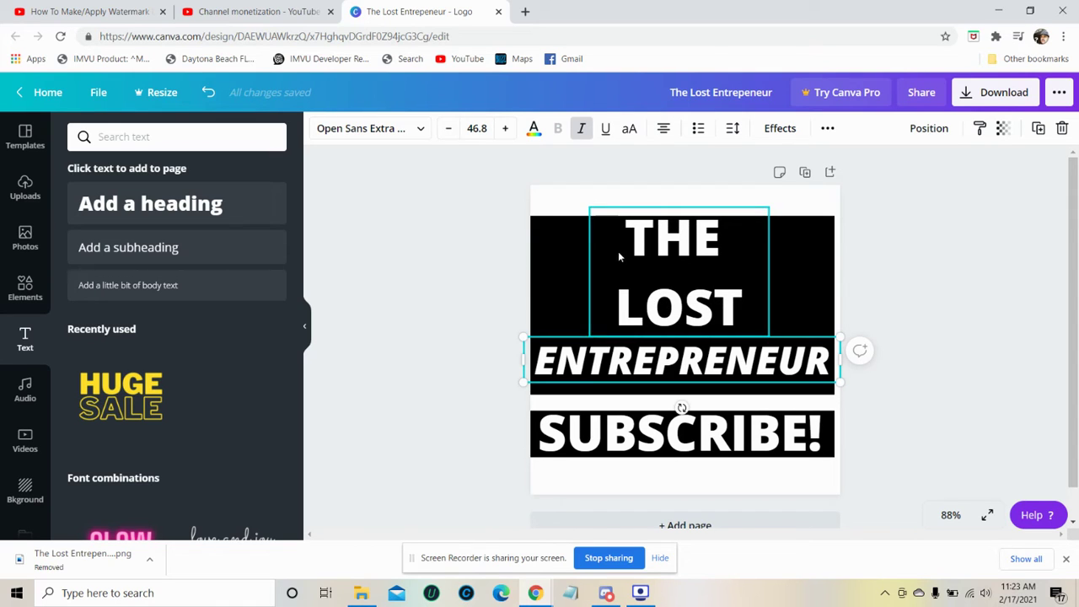
pyautogui.click(581, 128)
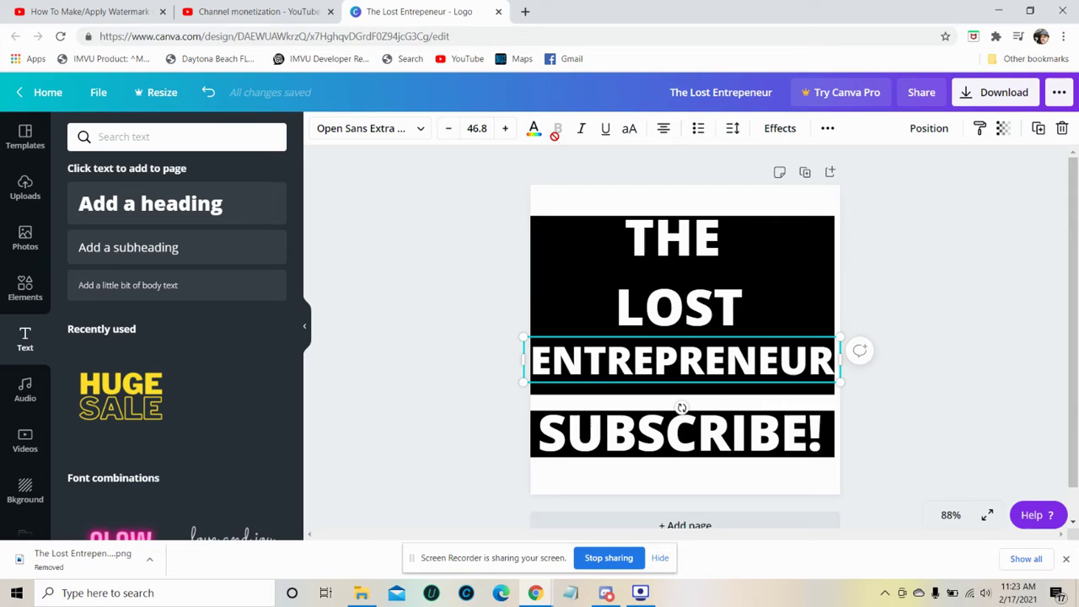
pyautogui.click(645, 291)
pyautogui.click(538, 134)
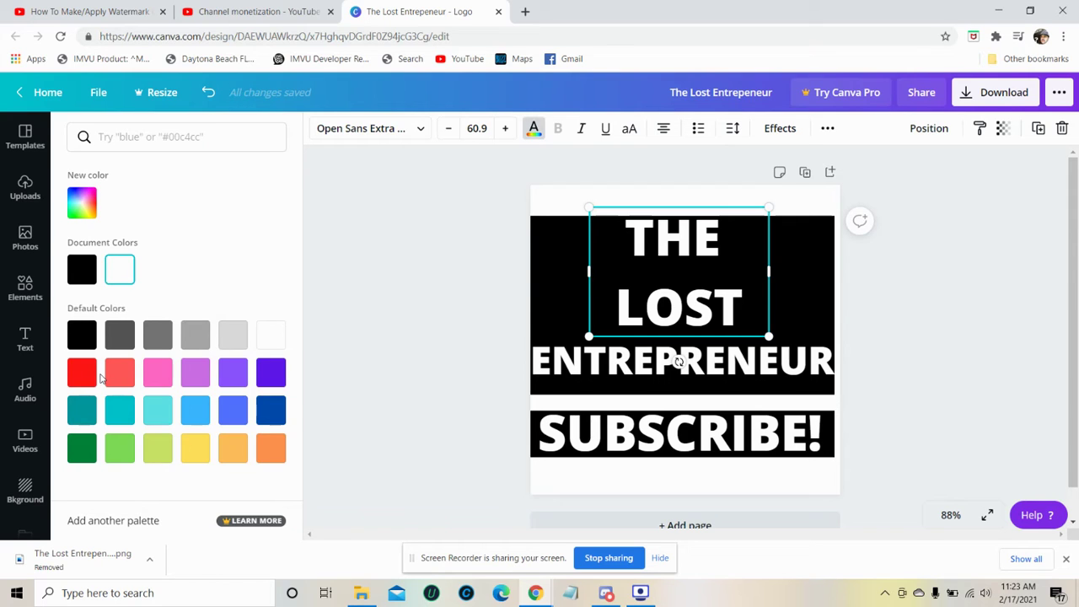
# Step: Recolour THE LOST light grey after trying red, pink, purple and black
pyautogui.click(81, 375)
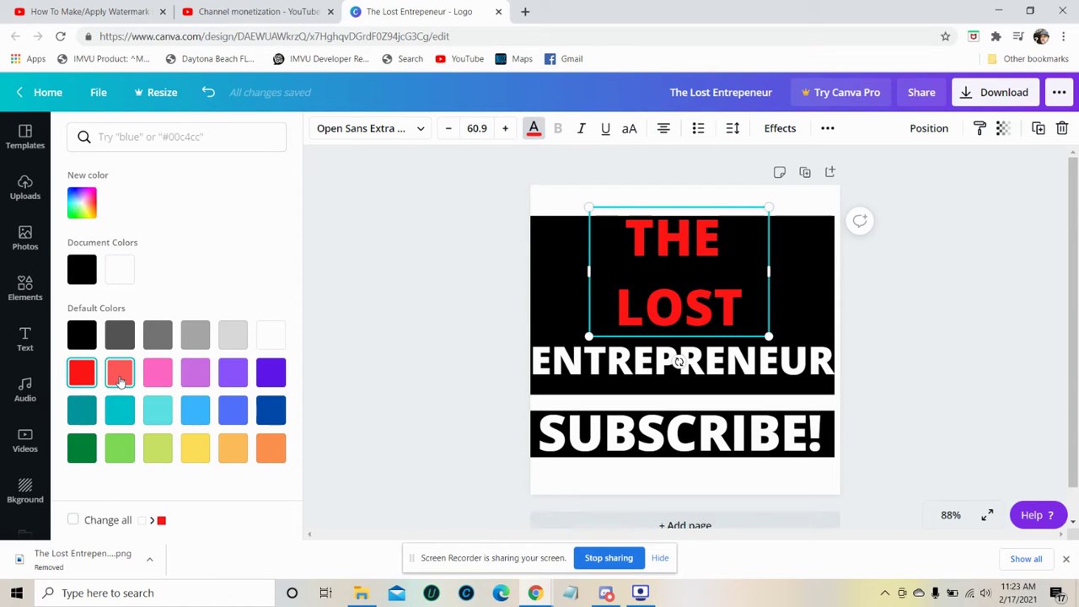
pyautogui.click(158, 372)
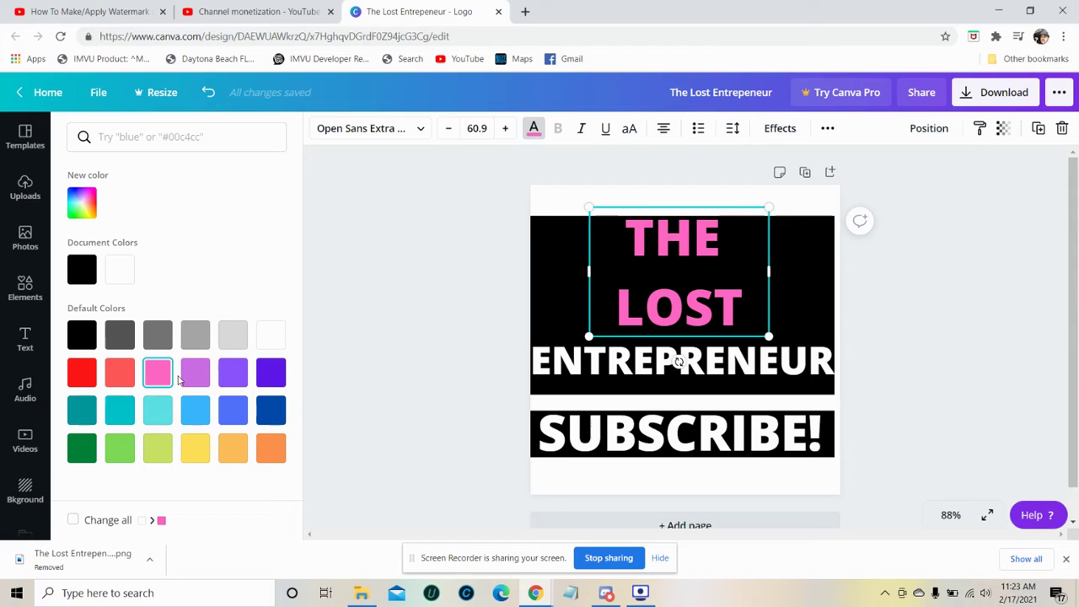
pyautogui.click(194, 375)
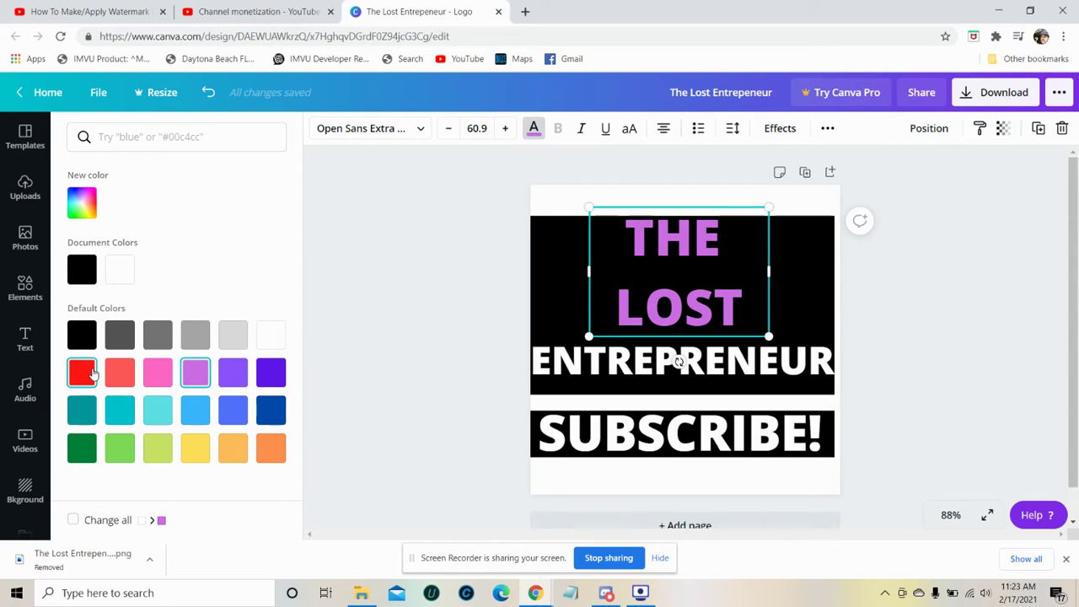
pyautogui.click(91, 373)
pyautogui.click(78, 335)
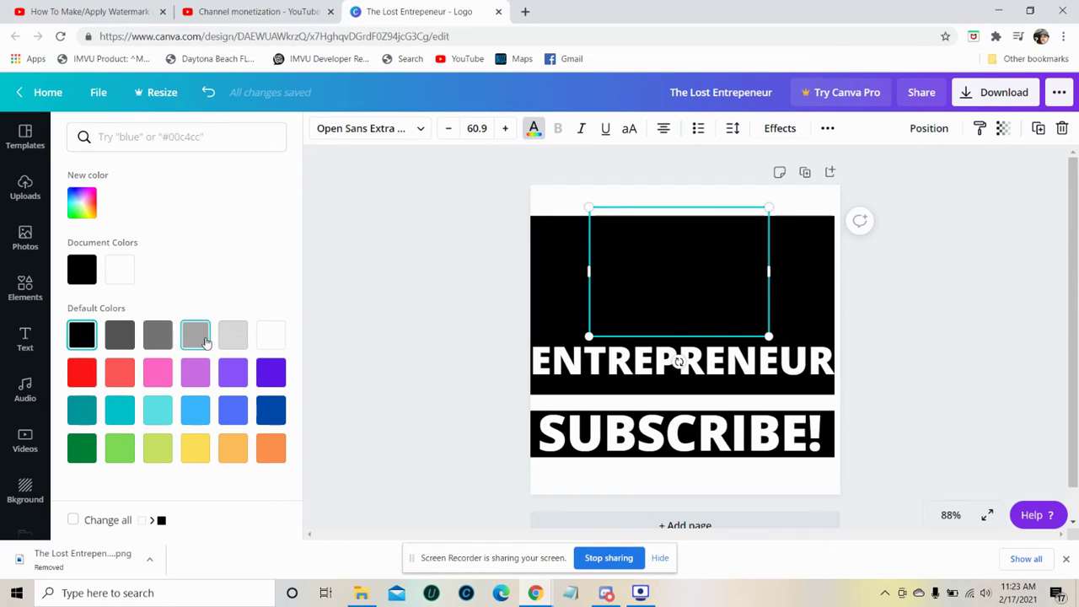
pyautogui.click(233, 334)
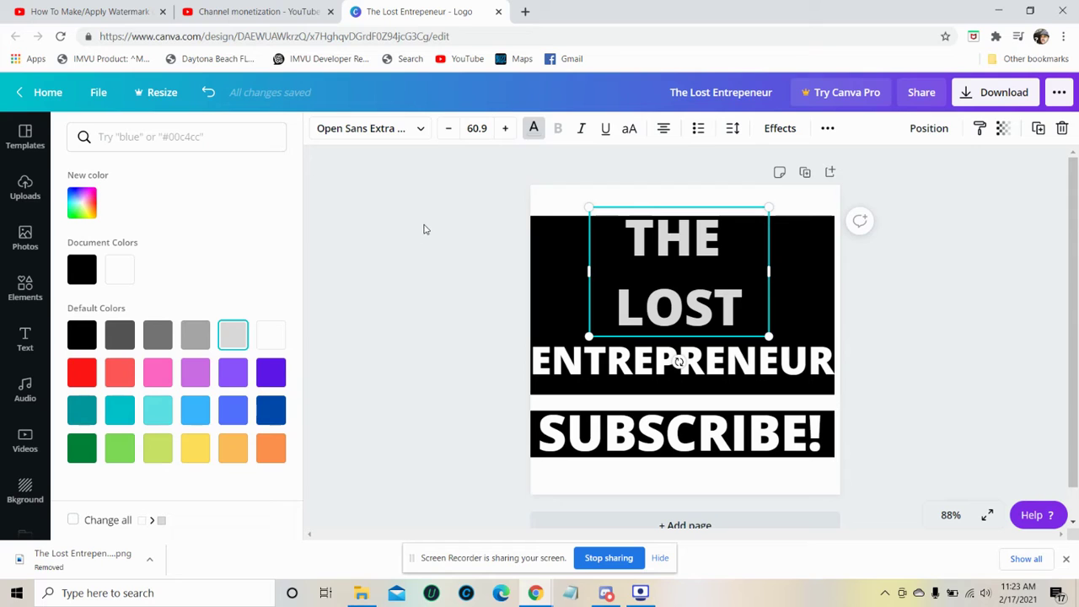
pyautogui.press('Escape')
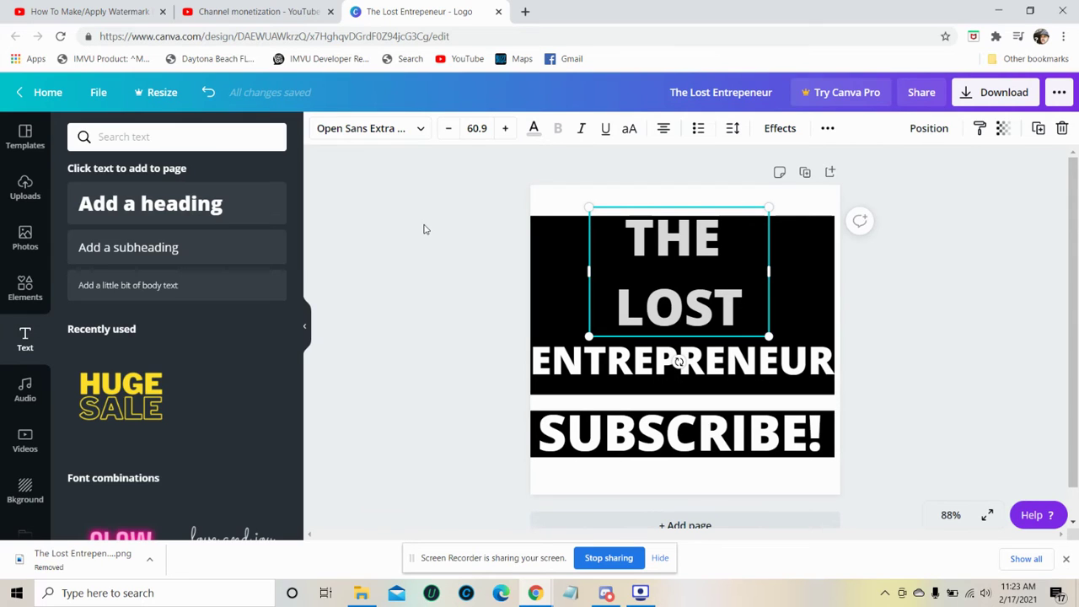
# Step: Make THE LOST and ENTREPRENEUR italic again
pyautogui.click(495, 190)
pyautogui.click(654, 253)
pyautogui.click(582, 128)
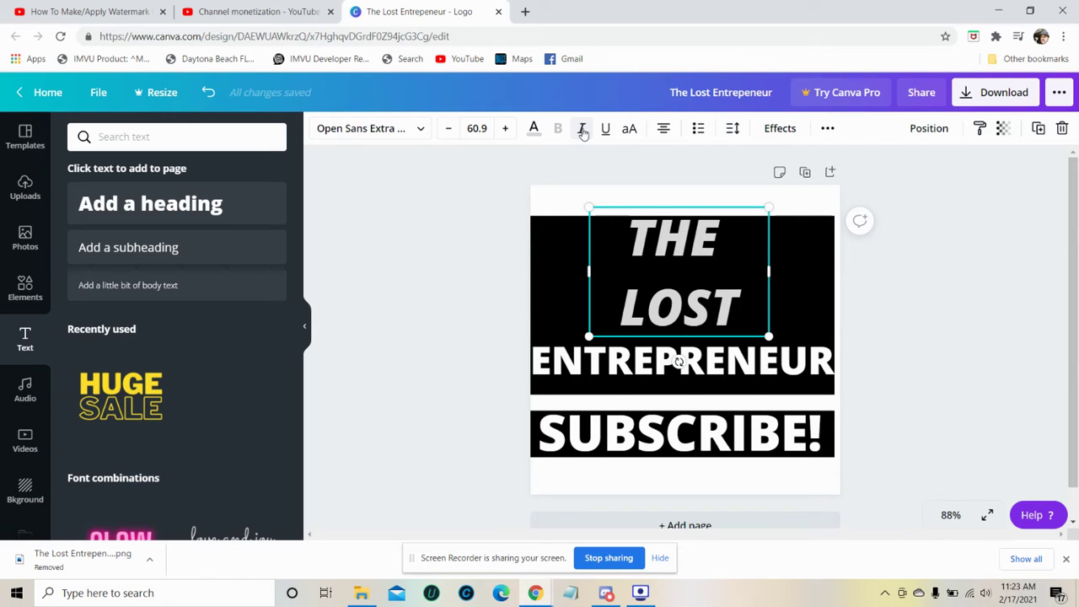
pyautogui.click(674, 361)
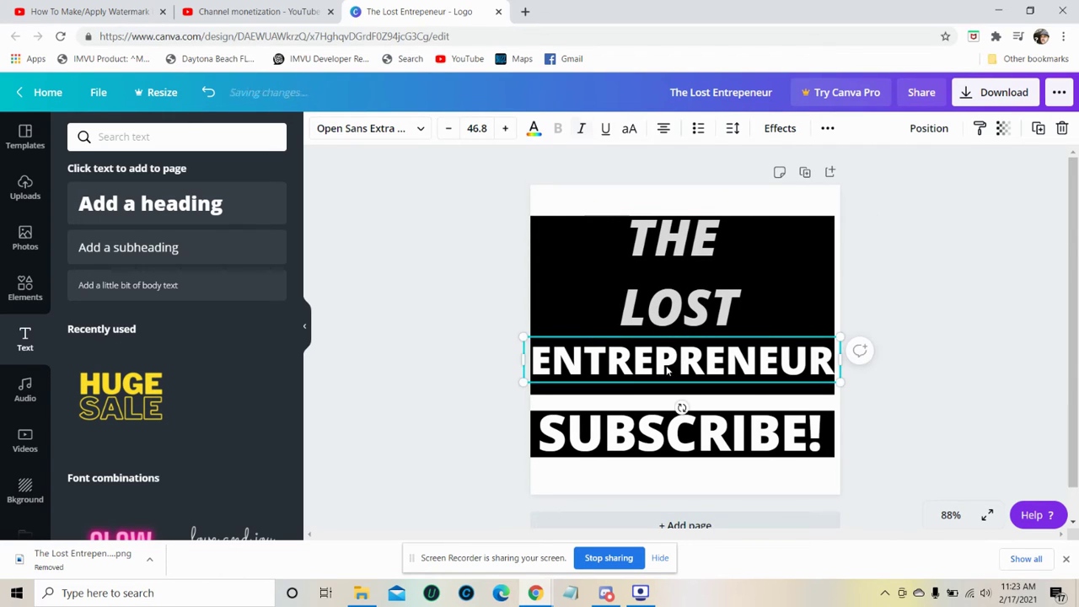
pyautogui.click(581, 130)
# Step: Make SUBSCRIBE! italic and toggle its underline styling
pyautogui.click(653, 415)
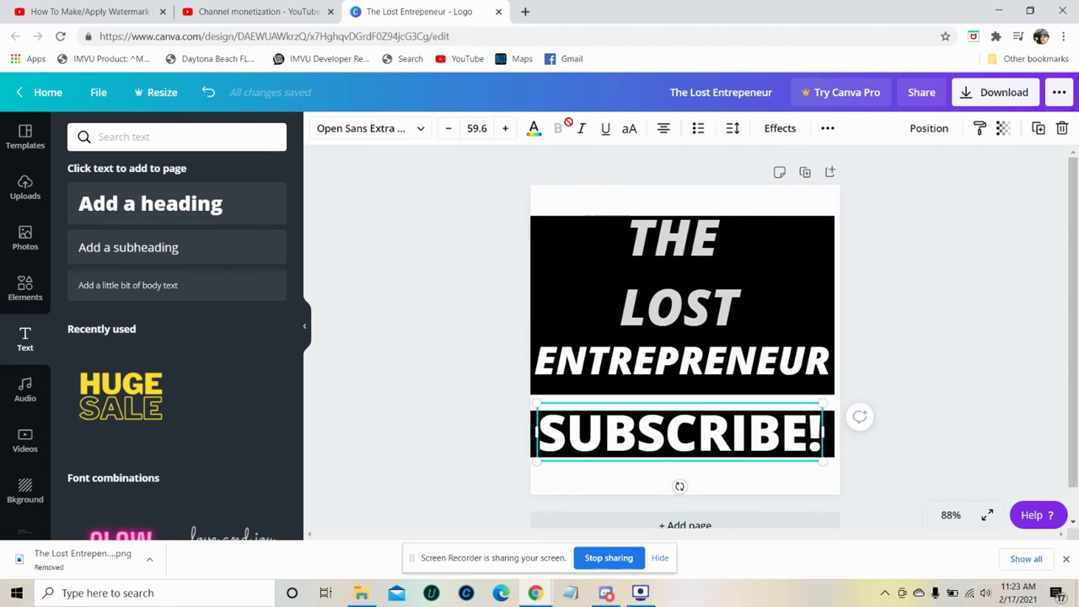
pyautogui.click(584, 133)
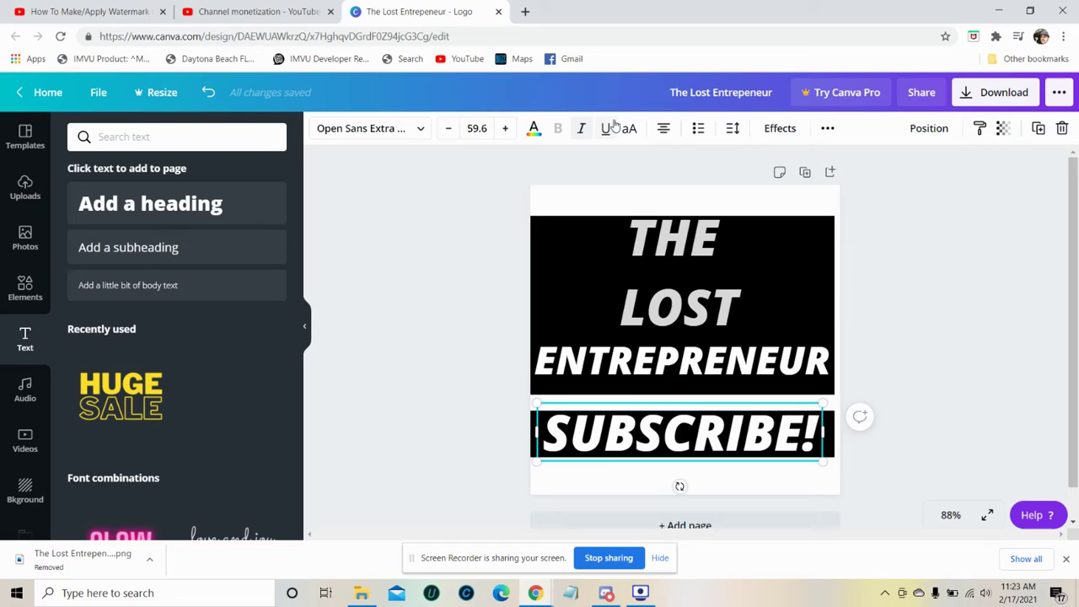
pyautogui.click(606, 128)
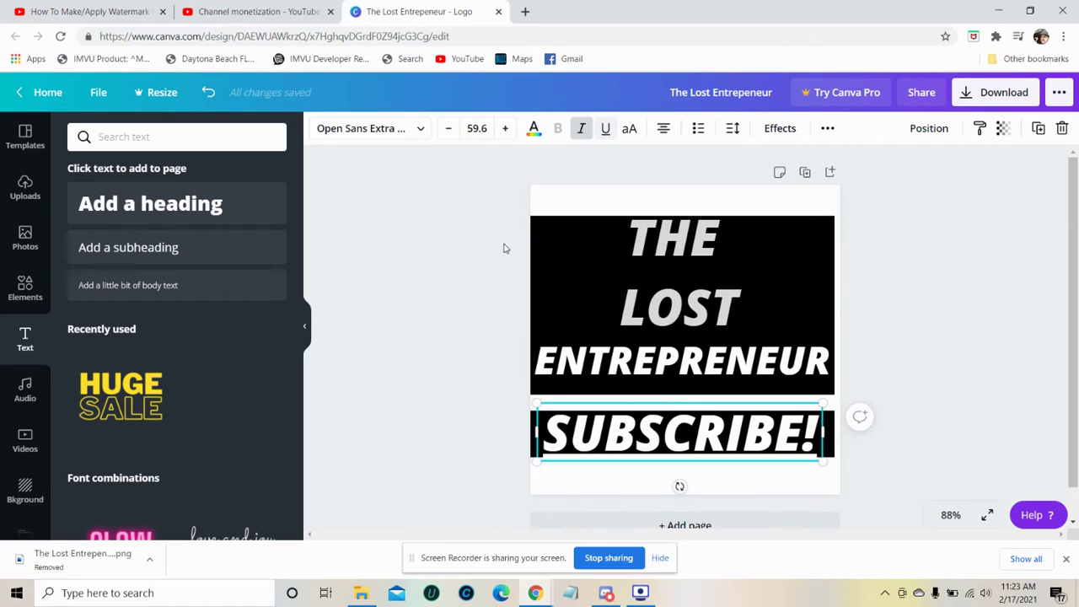
pyautogui.click(411, 256)
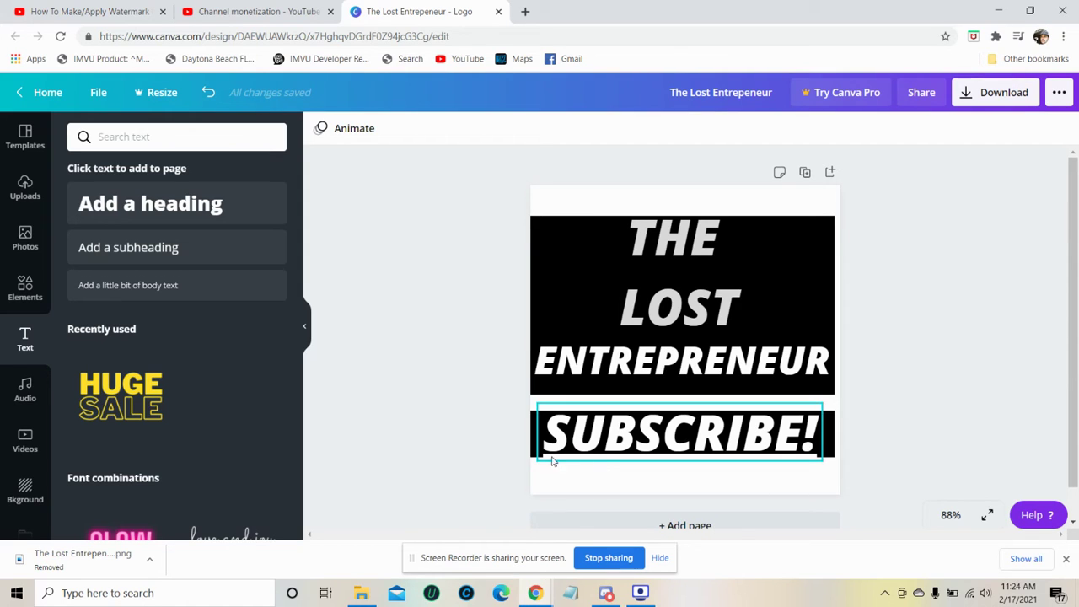
pyautogui.click(619, 455)
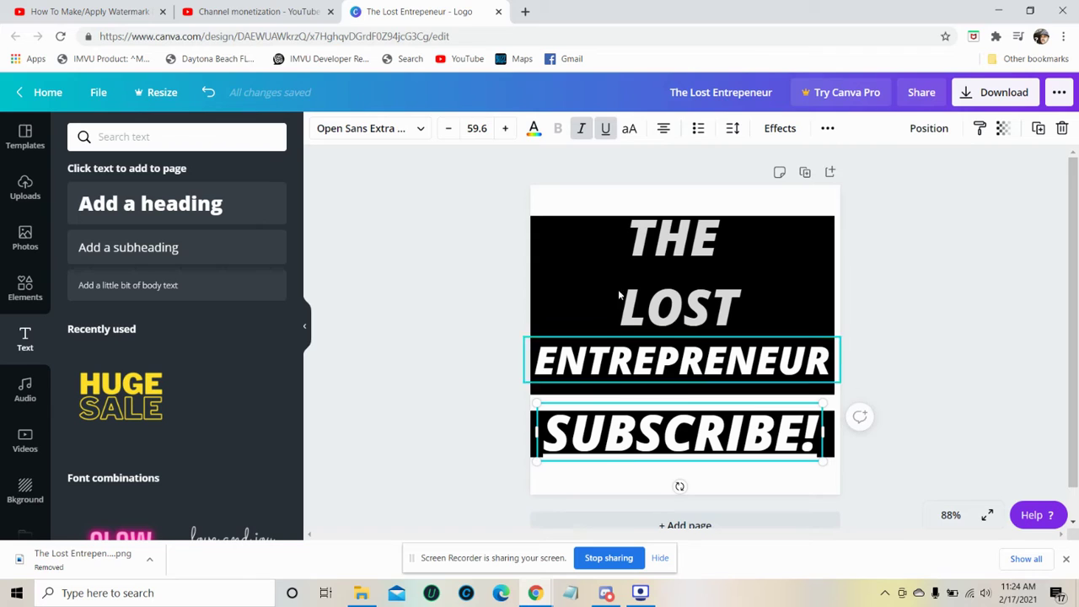
pyautogui.click(603, 133)
pyautogui.click(447, 349)
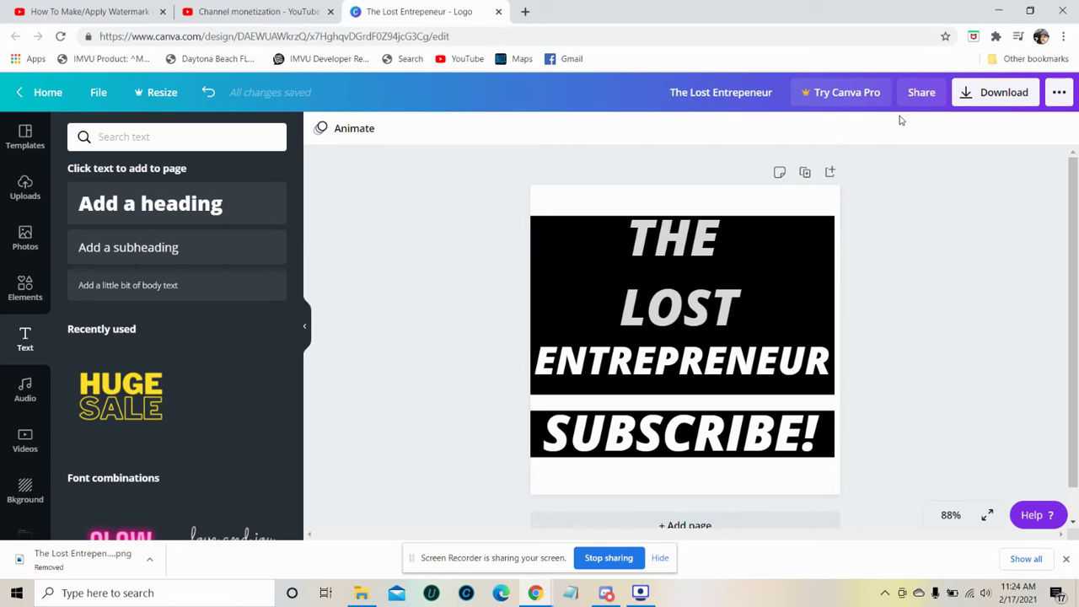
# Step: Download the logo as a 500 × 500 px PNG file
pyautogui.click(981, 99)
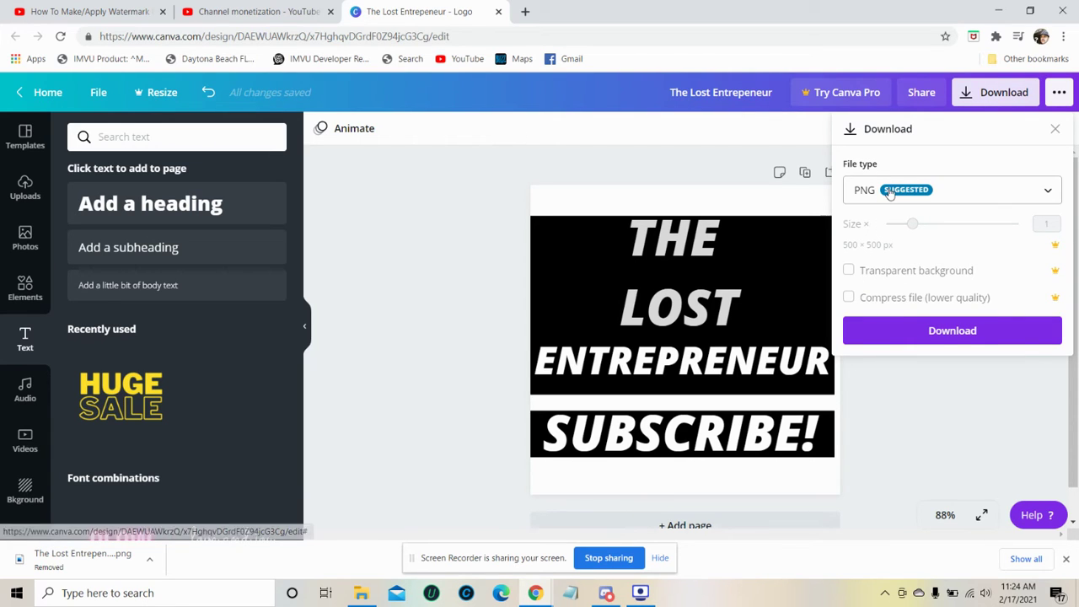
pyautogui.click(887, 189)
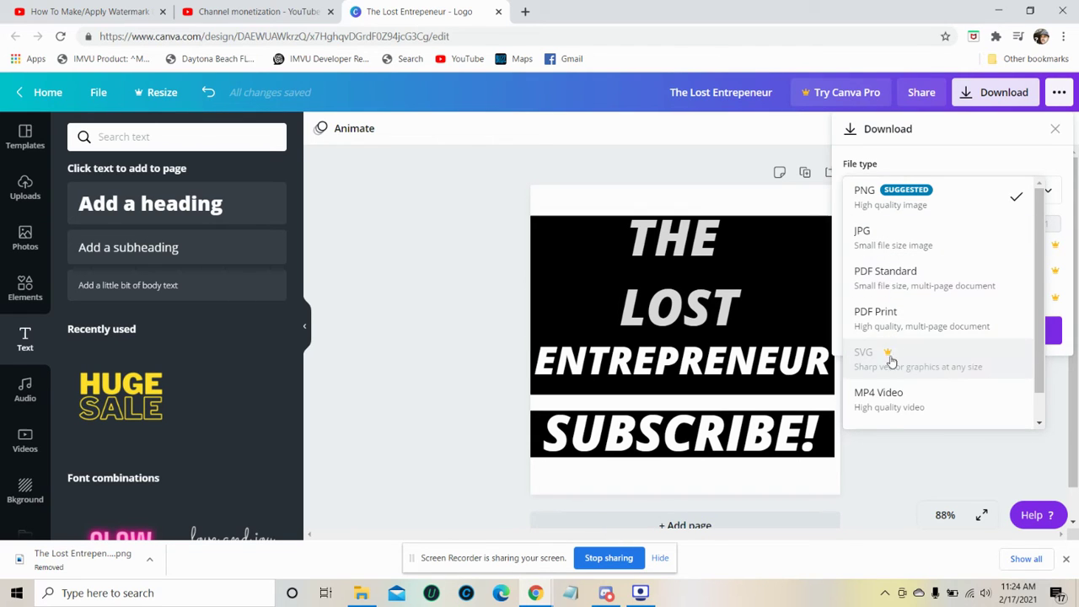
pyautogui.scroll(-1, 887, 396)
pyautogui.scroll(1, 892, 226)
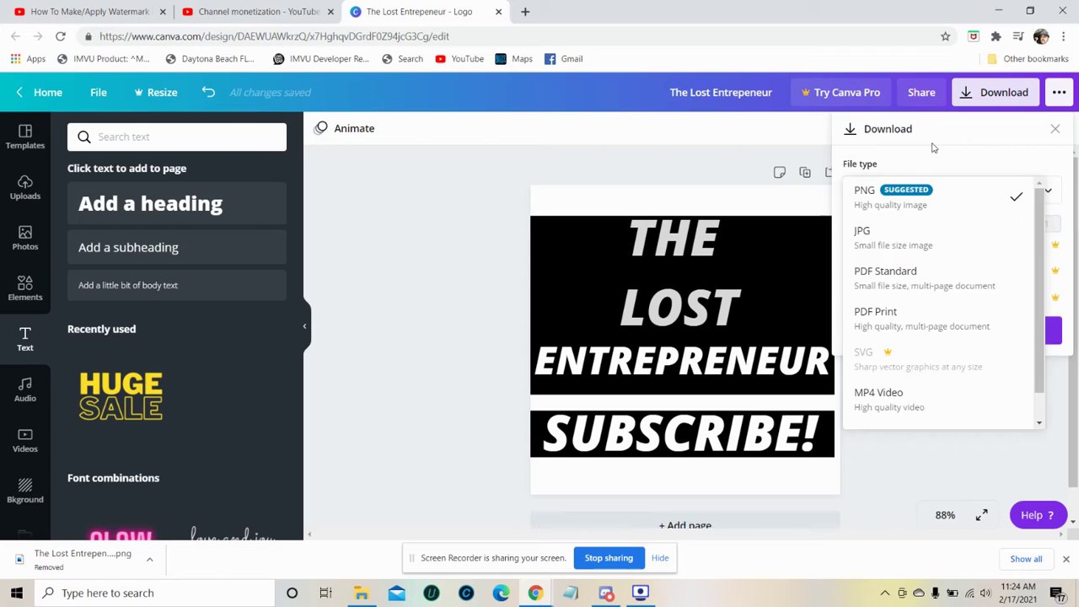
pyautogui.click(933, 148)
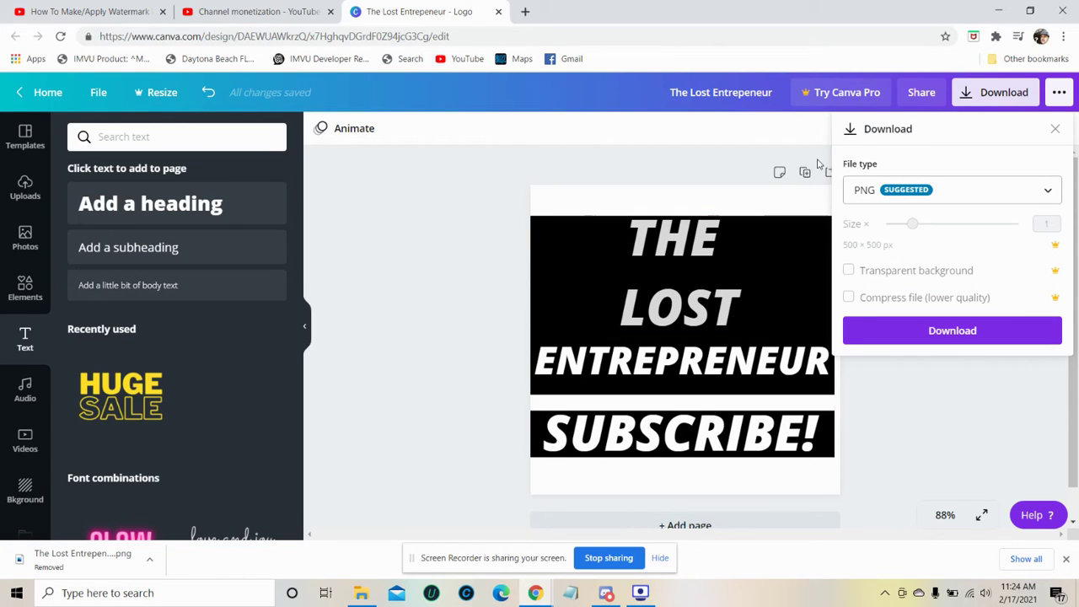
pyautogui.click(906, 330)
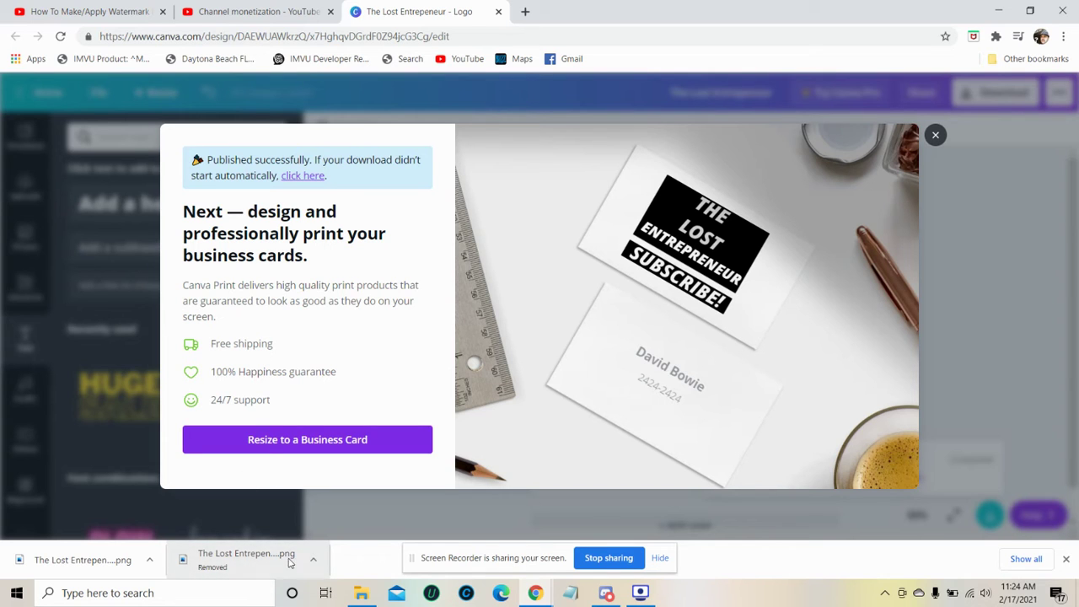
# Step: Open The Lost Entrepreneur.png in Photos, show it in Downloads, and minimize Chrome
pyautogui.click(135, 563)
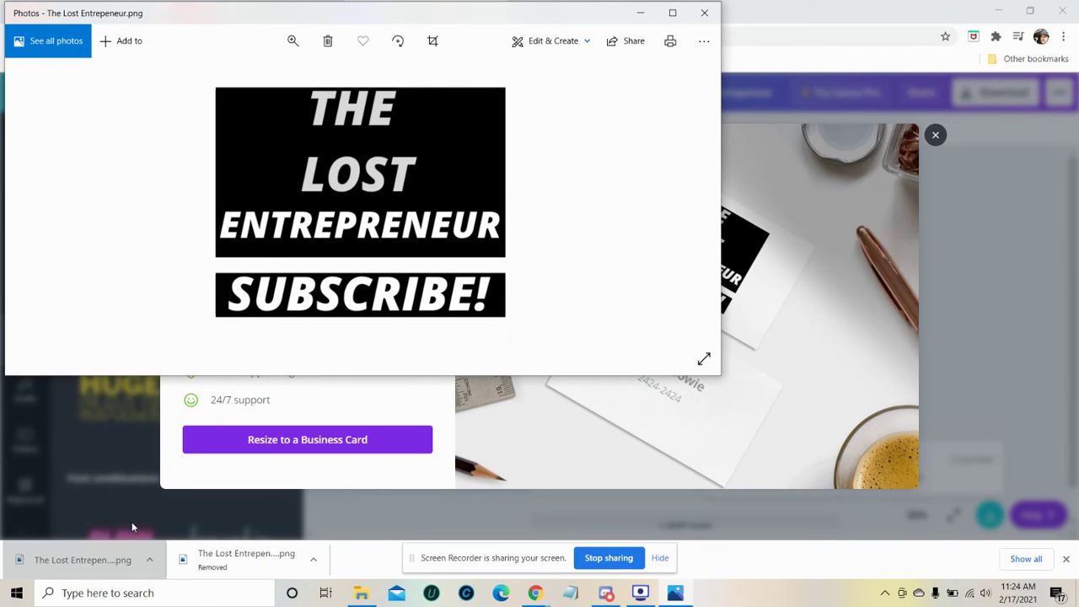
pyautogui.rightClick(108, 554)
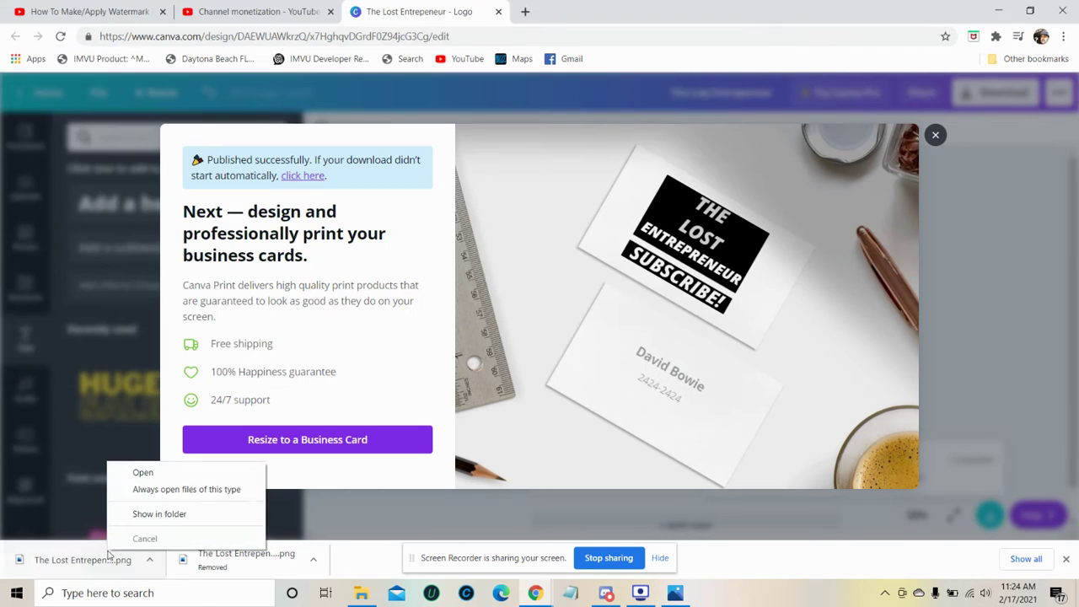
pyautogui.click(131, 514)
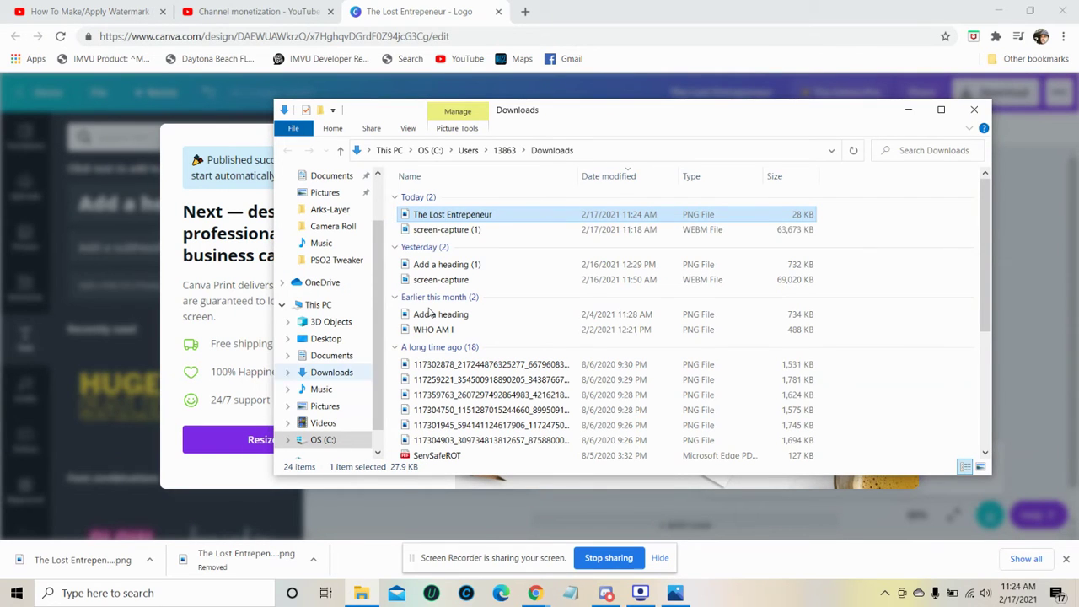
pyautogui.click(998, 11)
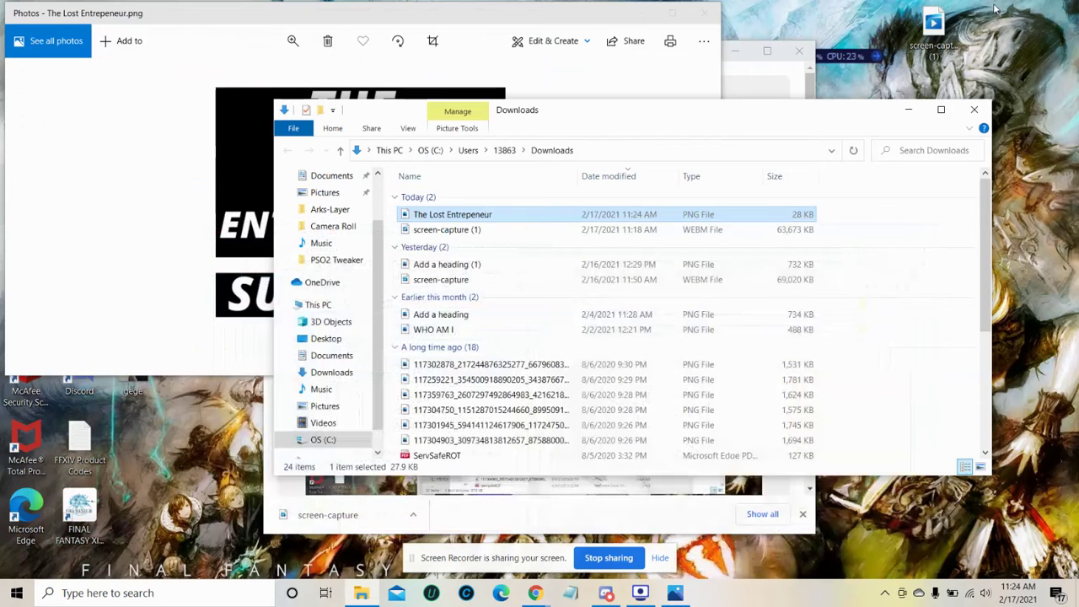
# Step: Close the Photos viewer and minimize the Screen Recorder so only Downloads remains
pyautogui.click(706, 18)
pyautogui.click(705, 15)
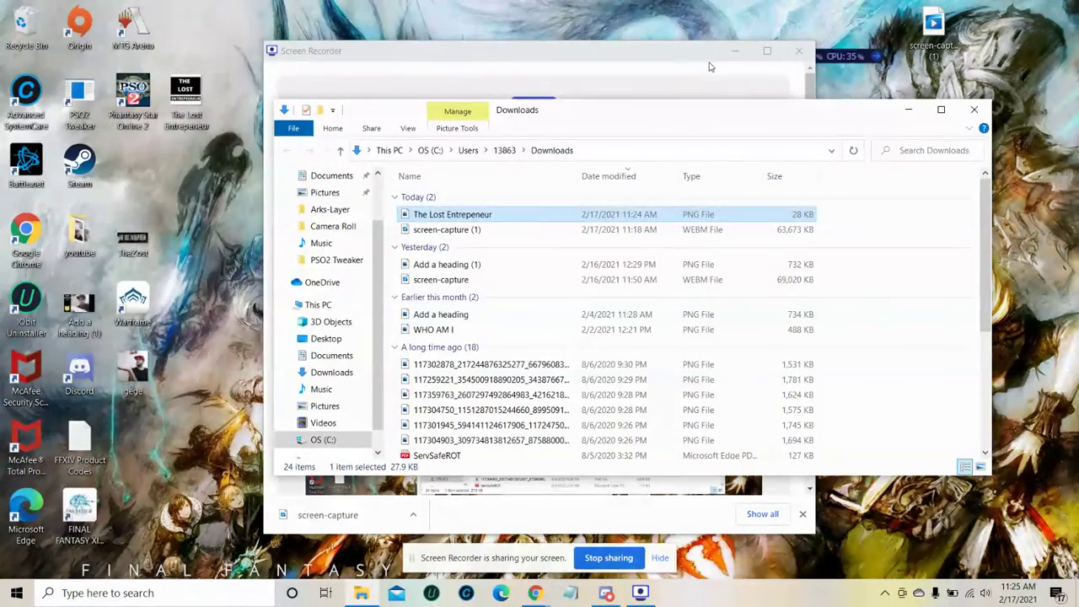
pyautogui.click(734, 52)
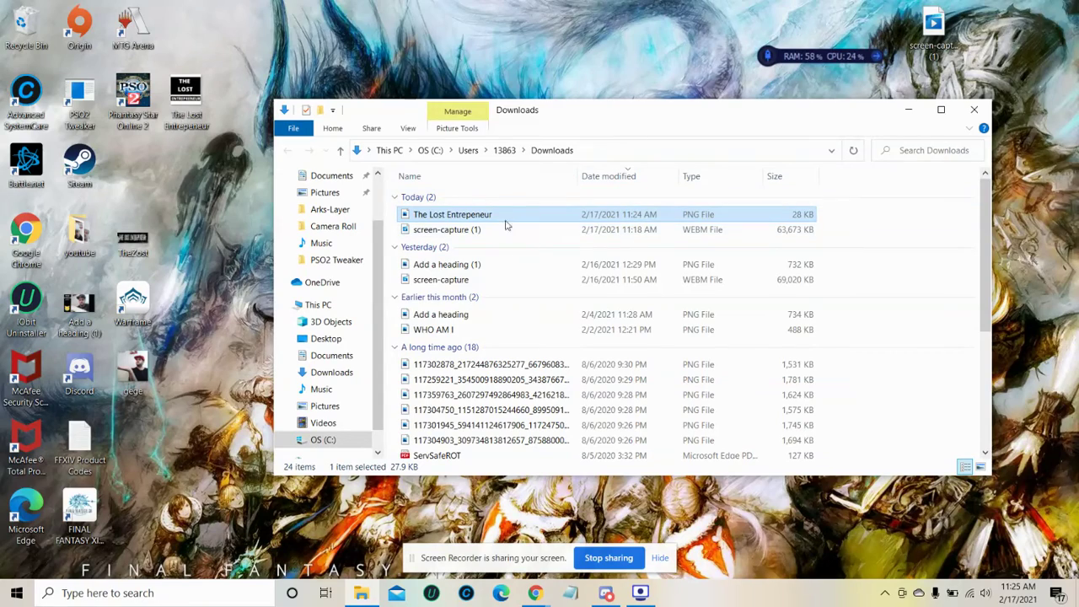
pyautogui.click(640, 592)
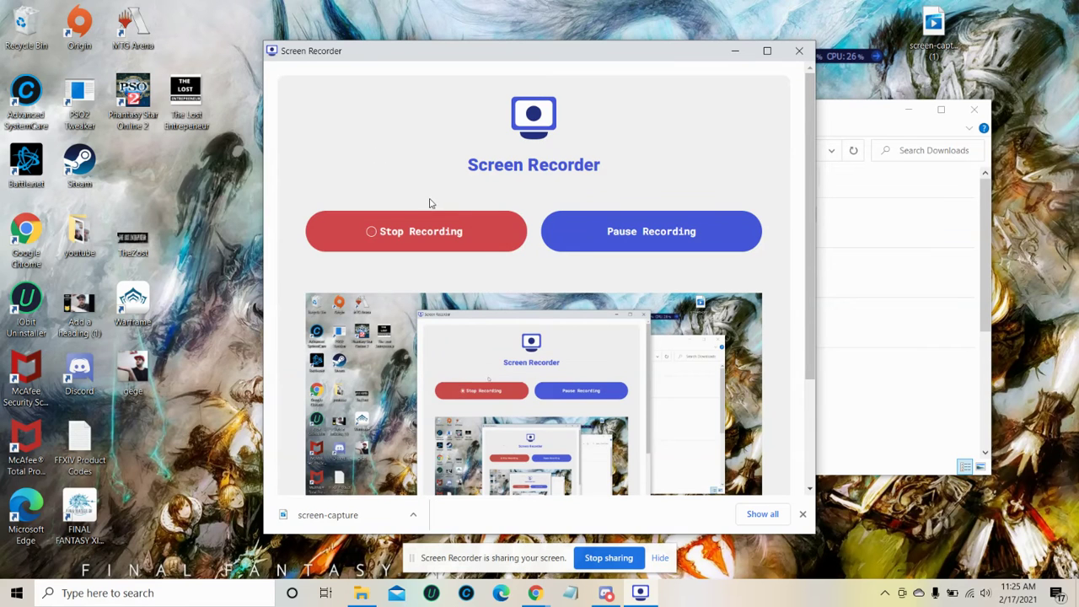
pyautogui.click(641, 592)
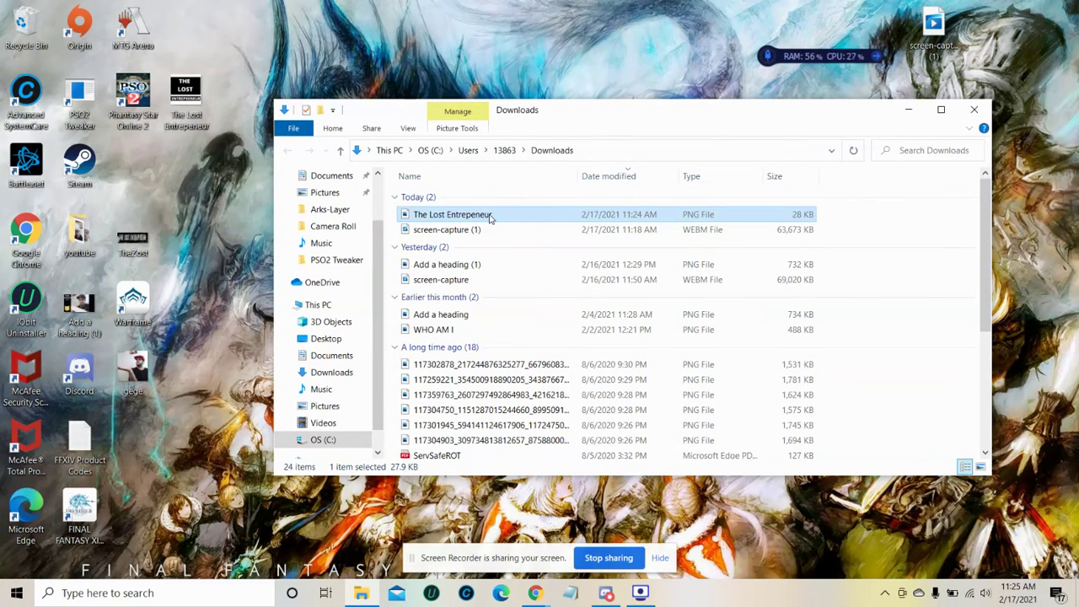
# Step: Move The Lost Entrepreneur PNG to the desktop beside the PSO2 icons, replacing the older copy, and close Explorer
pyautogui.moveTo(488, 218); pyautogui.dragTo(419, 56)
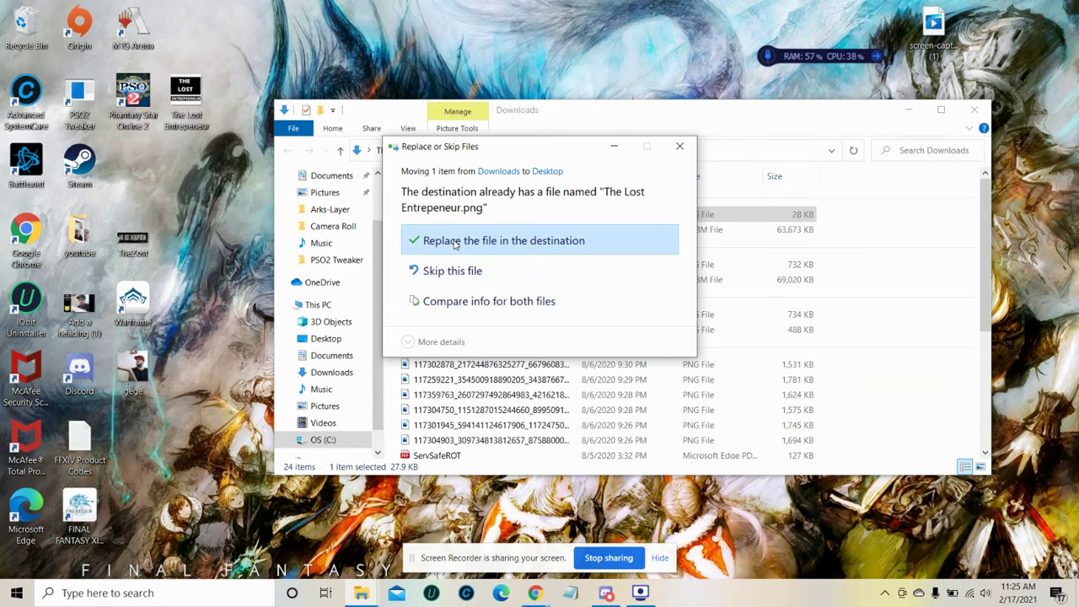
pyautogui.click(455, 242)
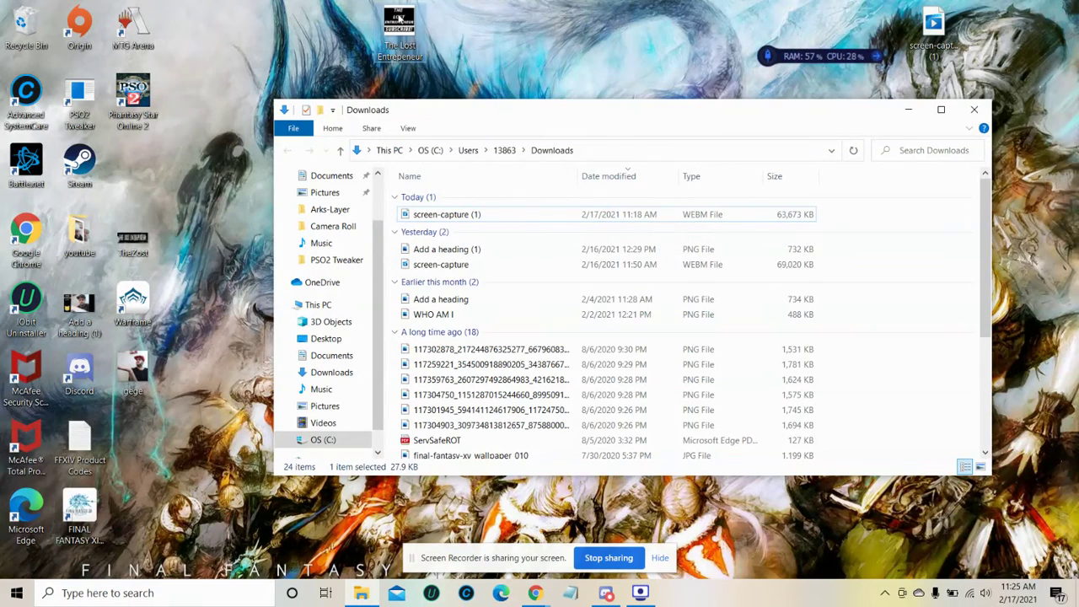
pyautogui.click(474, 69)
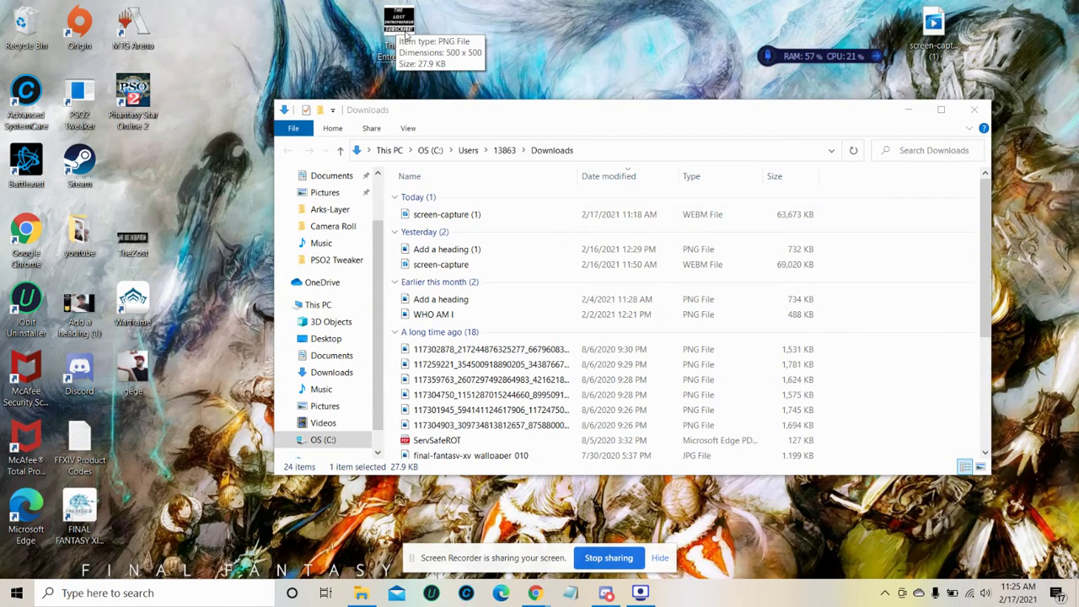
pyautogui.moveTo(405, 32); pyautogui.dragTo(197, 85)
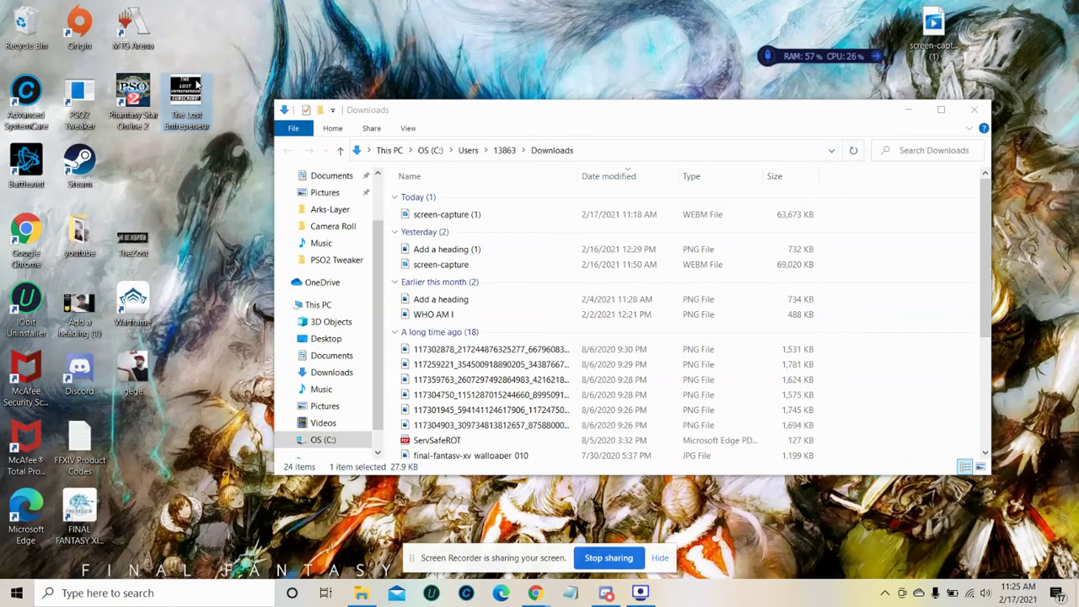
pyautogui.click(973, 110)
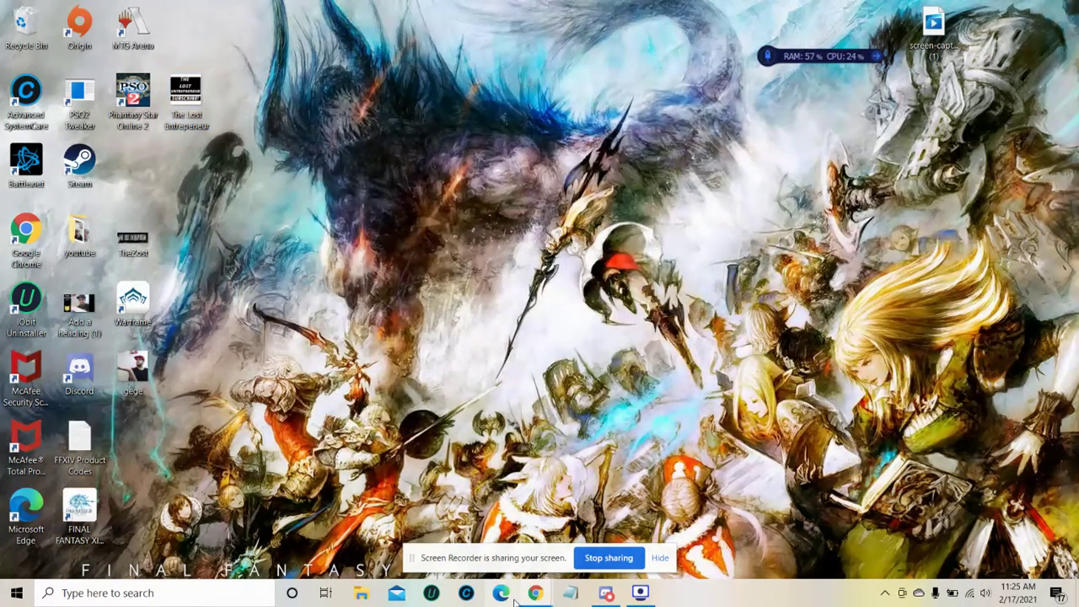
# Step: Bring back the Canva logo window and dismiss the Published successfully promo
pyautogui.moveTo(536, 593)
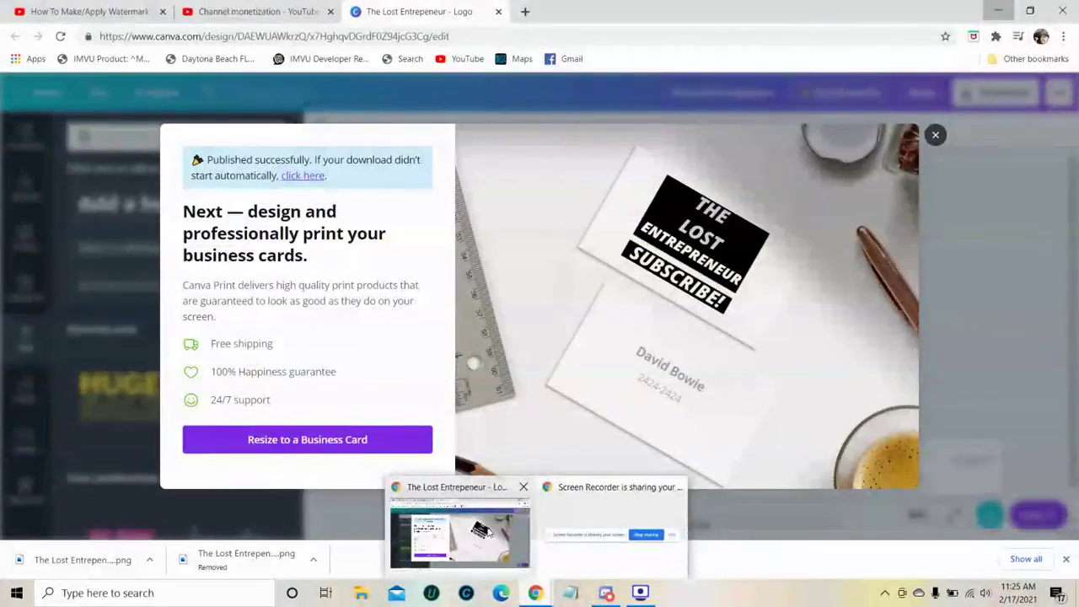
pyautogui.click(487, 494)
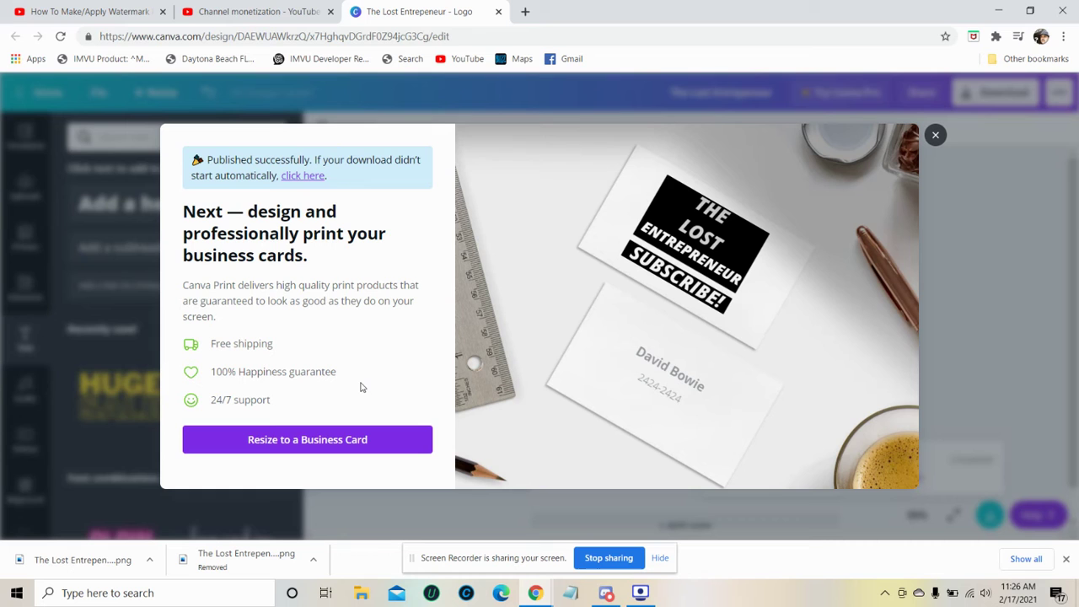
pyautogui.click(935, 137)
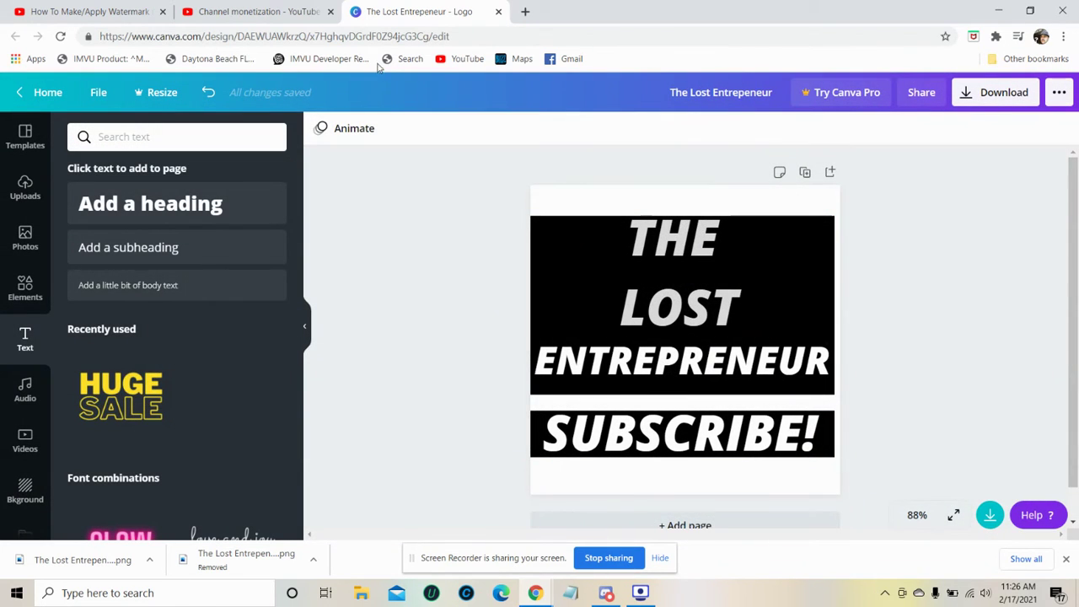
# Step: Switch to the Channel monetization tab showing 15/1,000 subscribers and 4/4,000 watch hours
pyautogui.click(244, 11)
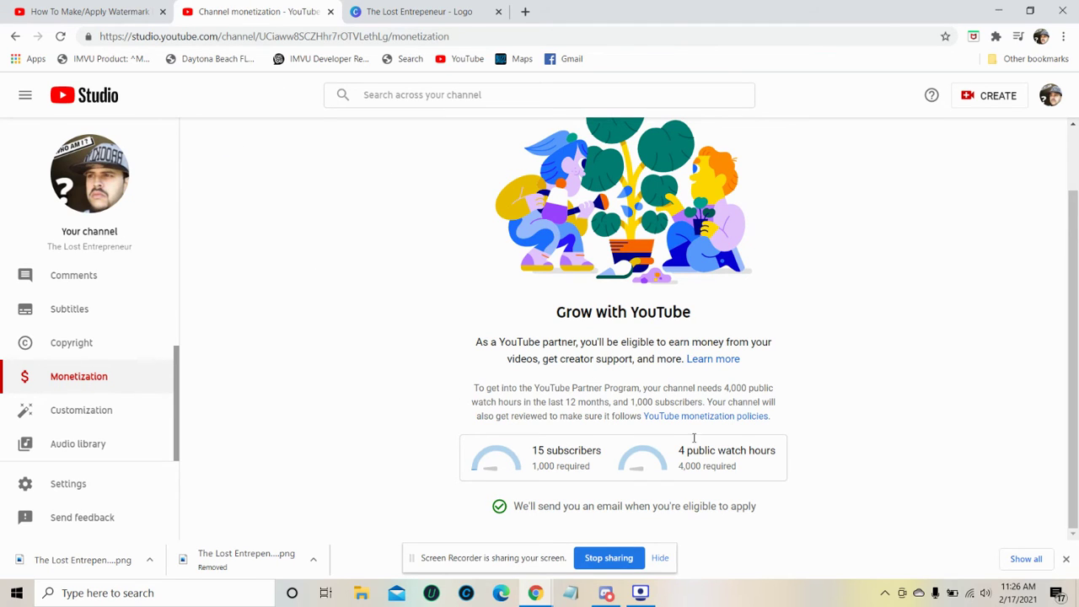
pyautogui.moveTo(694, 477)
pyautogui.scroll(2, 376, 331)
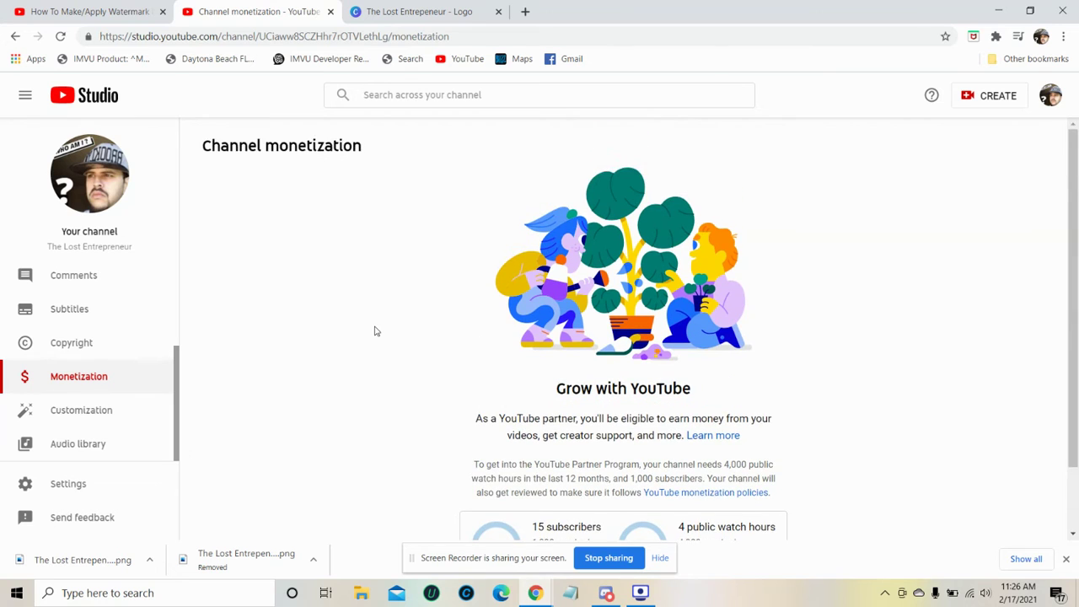
pyautogui.scroll(-2, 376, 331)
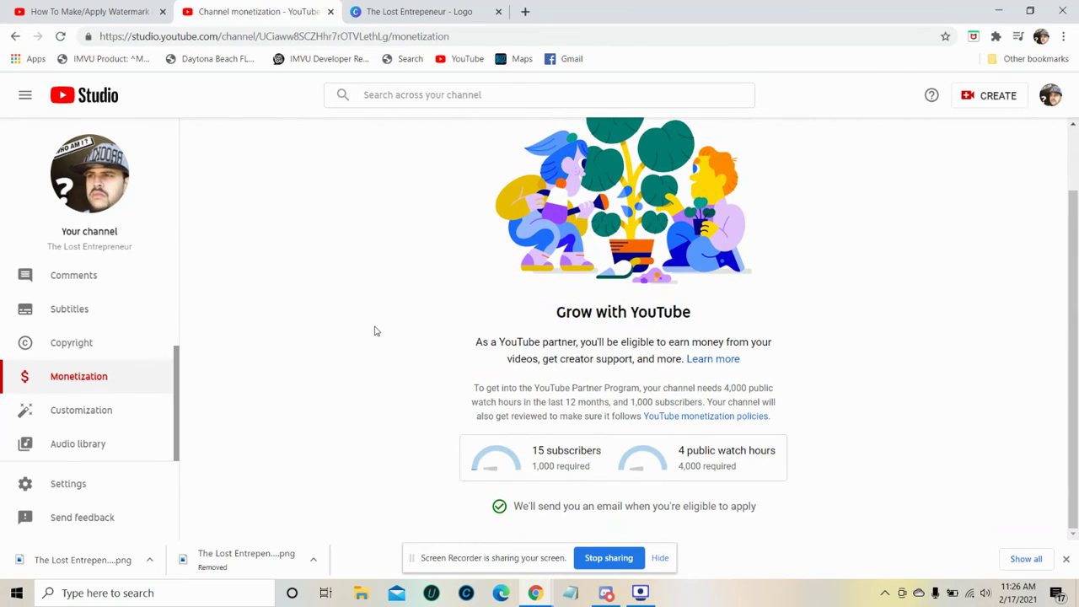
# Step: Open Customization > Branding and scroll down to the Video watermark section
pyautogui.click(94, 416)
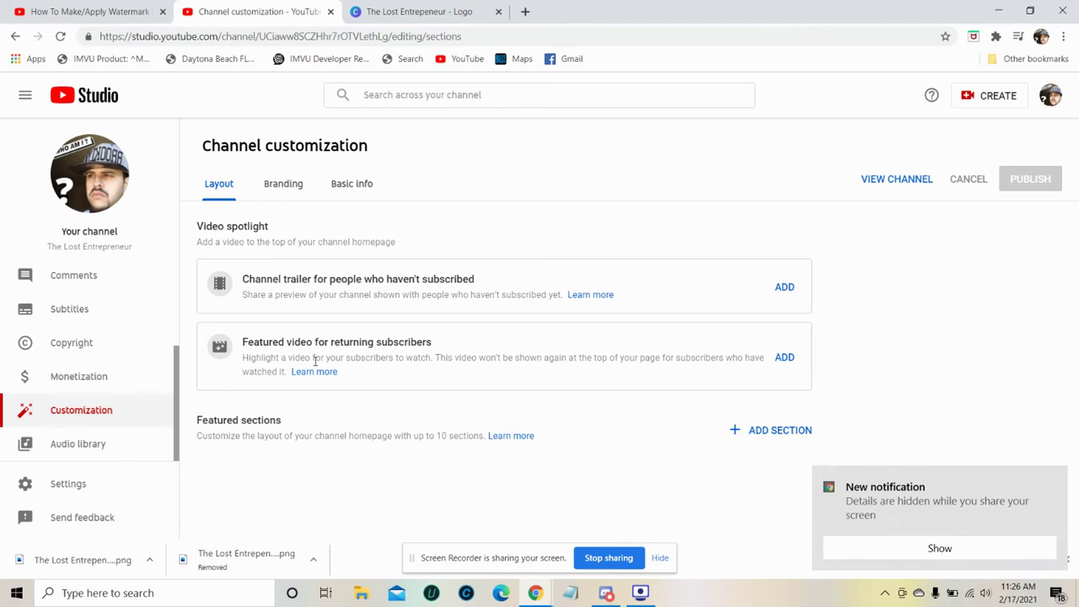
pyautogui.click(284, 185)
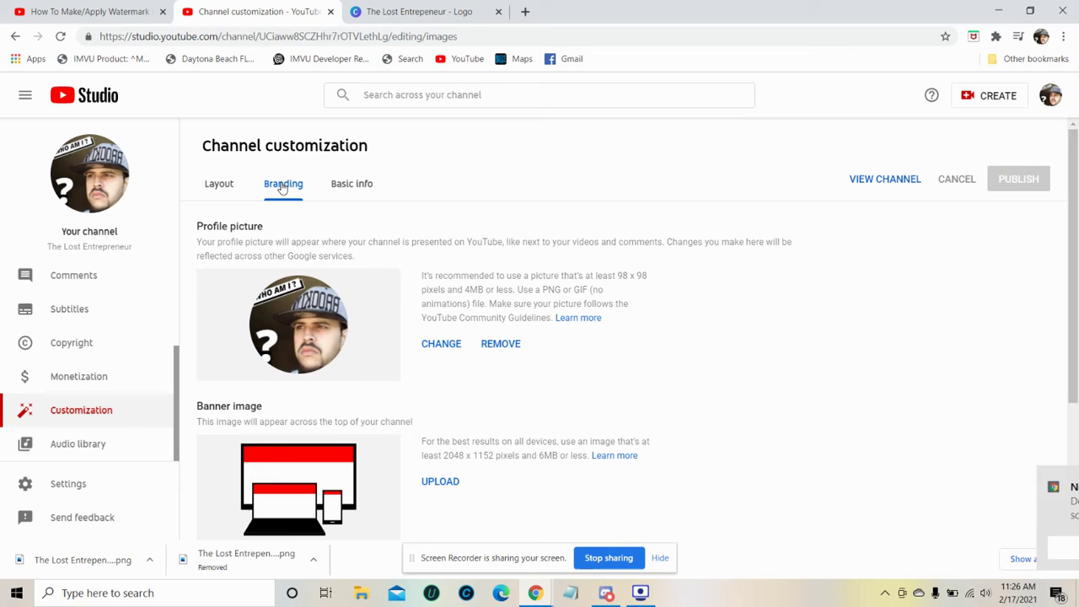
pyautogui.scroll(-3, 442, 291)
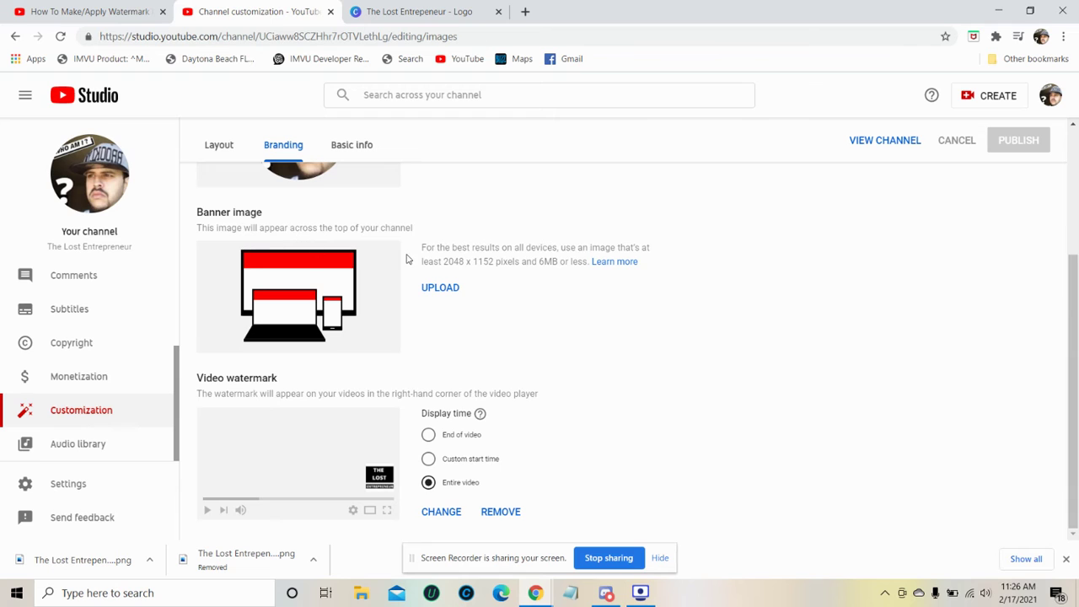
pyautogui.scroll(2, 407, 260)
pyautogui.scroll(-2, 407, 259)
# Step: Replace the old video watermark with The Lost Entrepreneur logo image
pyautogui.click(501, 511)
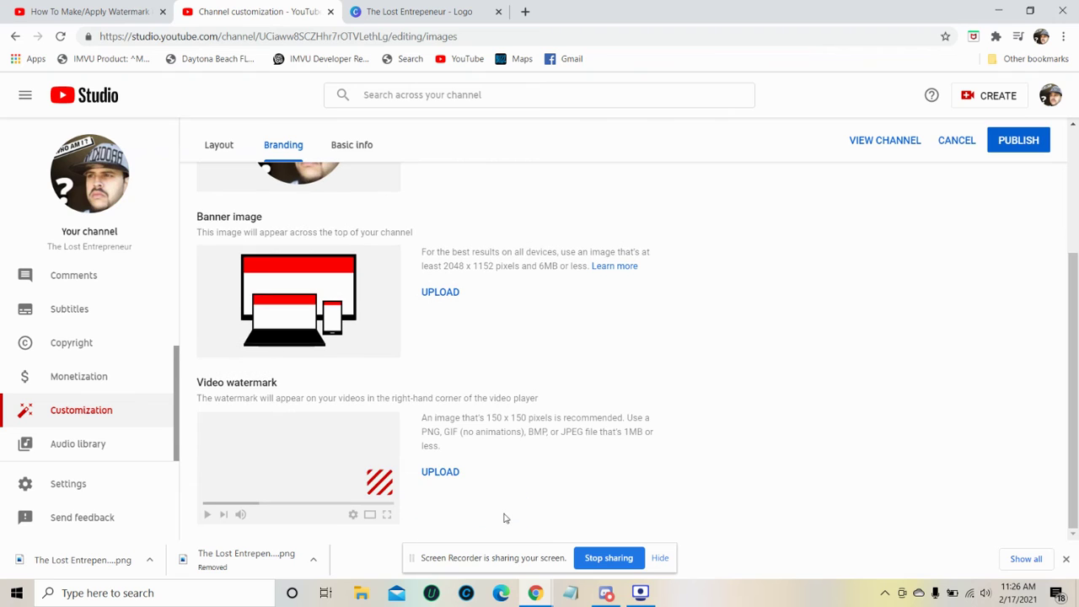
pyautogui.click(434, 472)
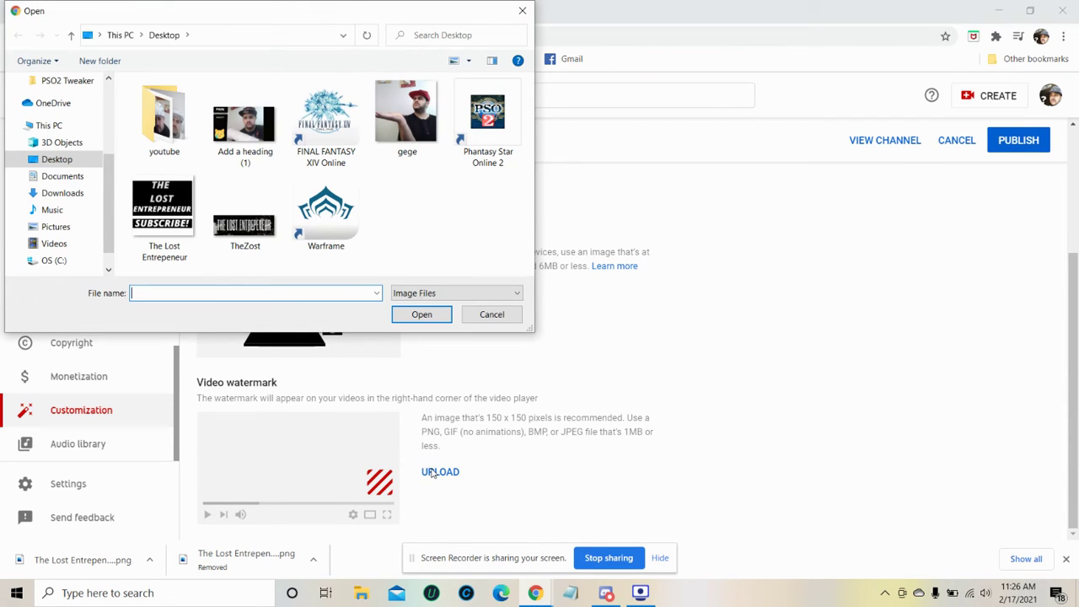
pyautogui.doubleClick(169, 207)
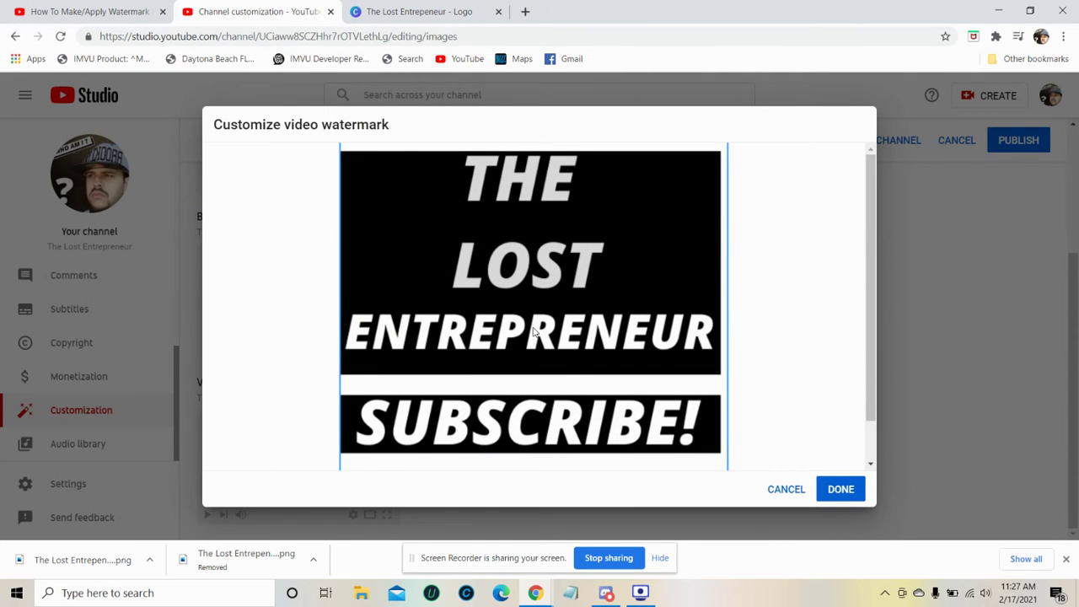
pyautogui.click(835, 487)
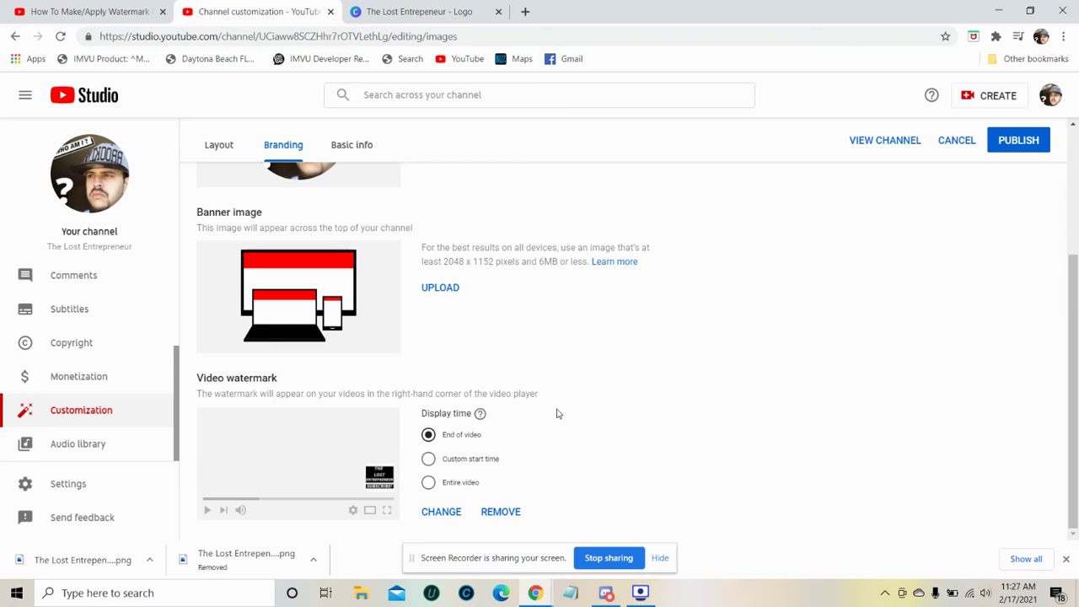
# Step: Publish the new watermark branding changes, then go to the channel
pyautogui.scroll(4, 556, 413)
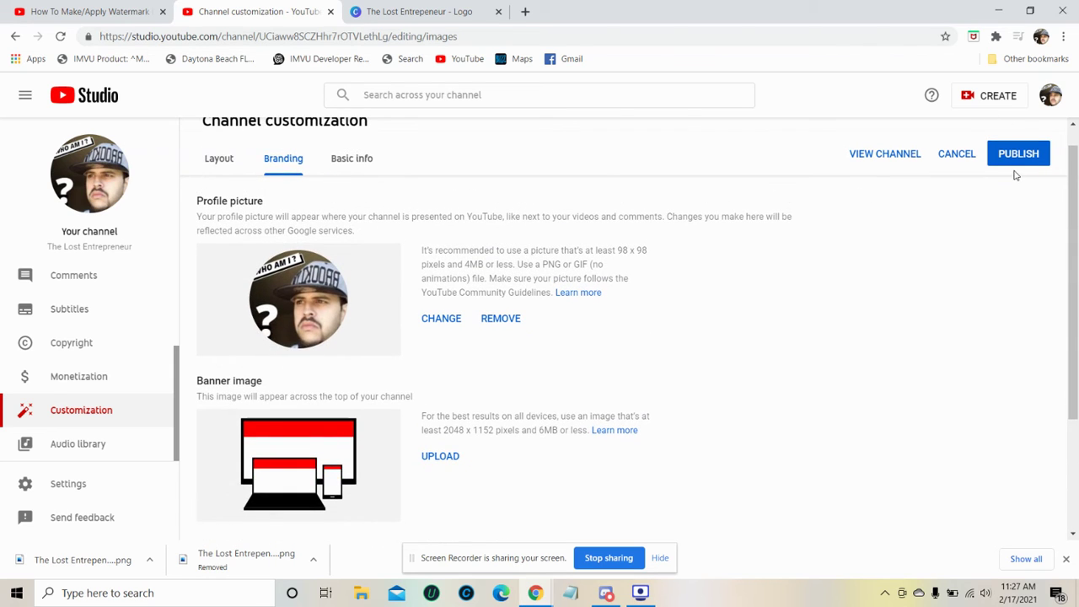
pyautogui.click(1011, 161)
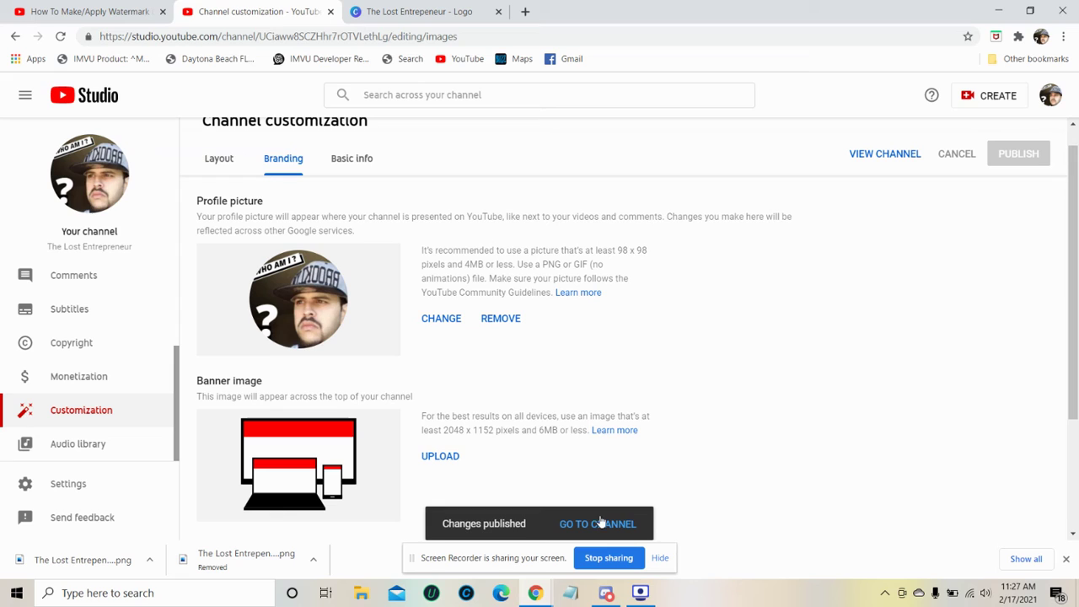
pyautogui.click(604, 524)
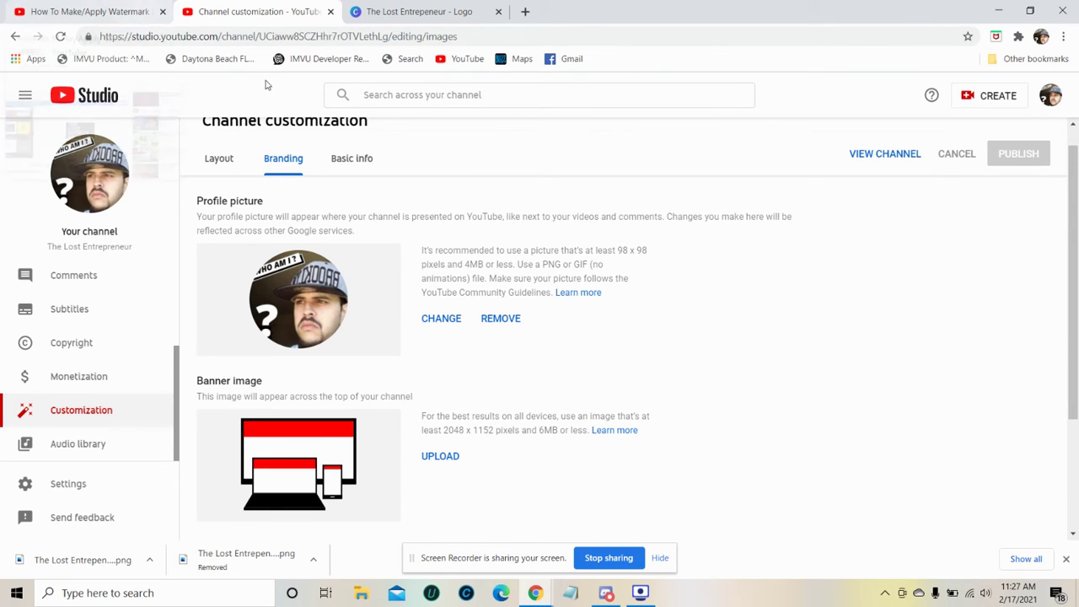
# Step: From the watermark tutorial tab, open the channel's uploaded videos page
pyautogui.click(106, 10)
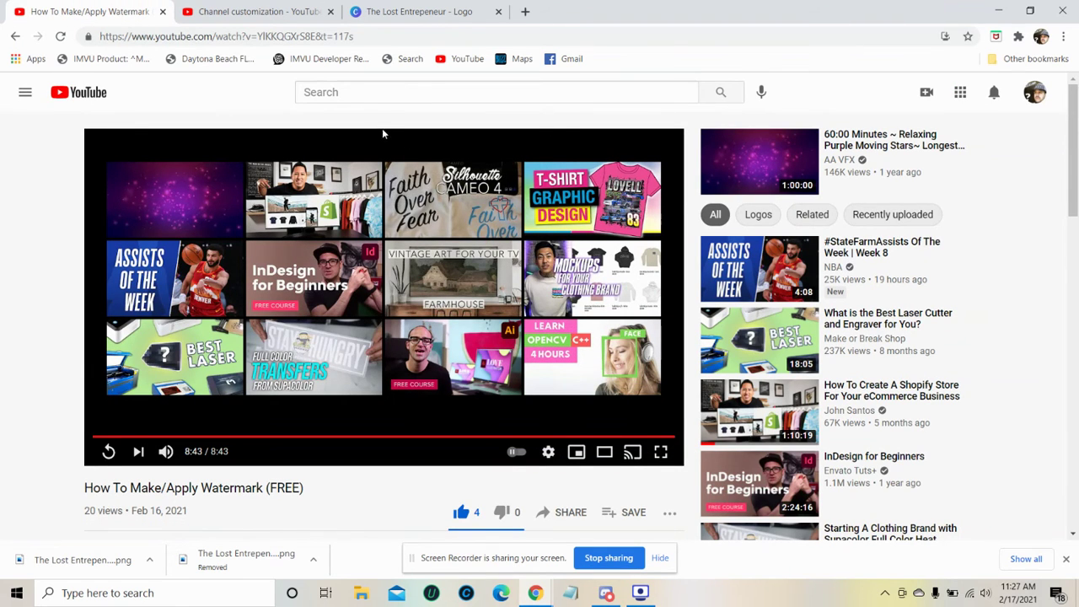
pyautogui.scroll(-2, 472, 407)
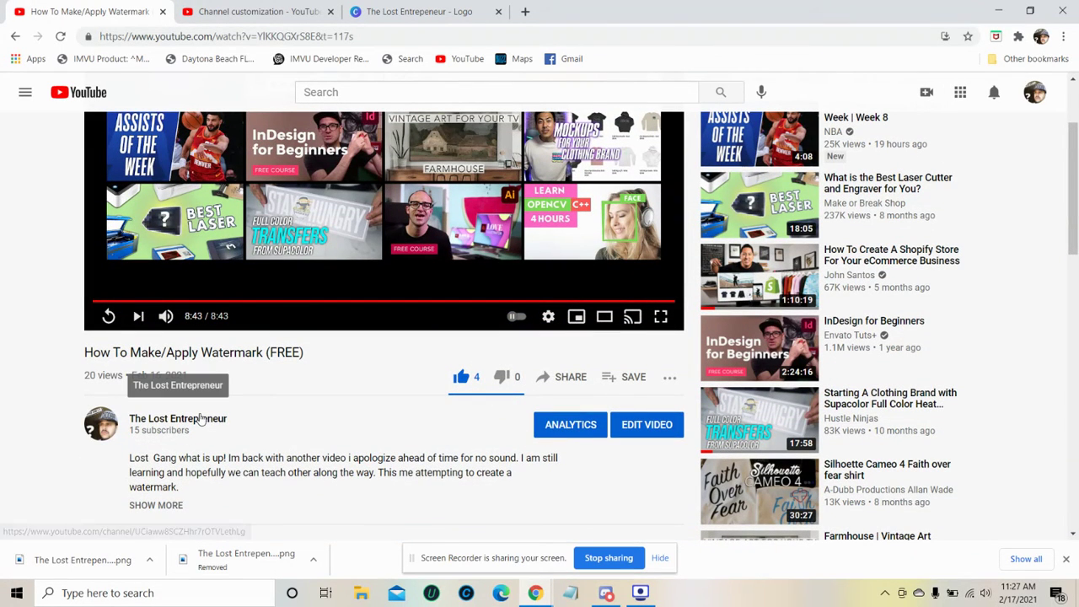
pyautogui.click(204, 419)
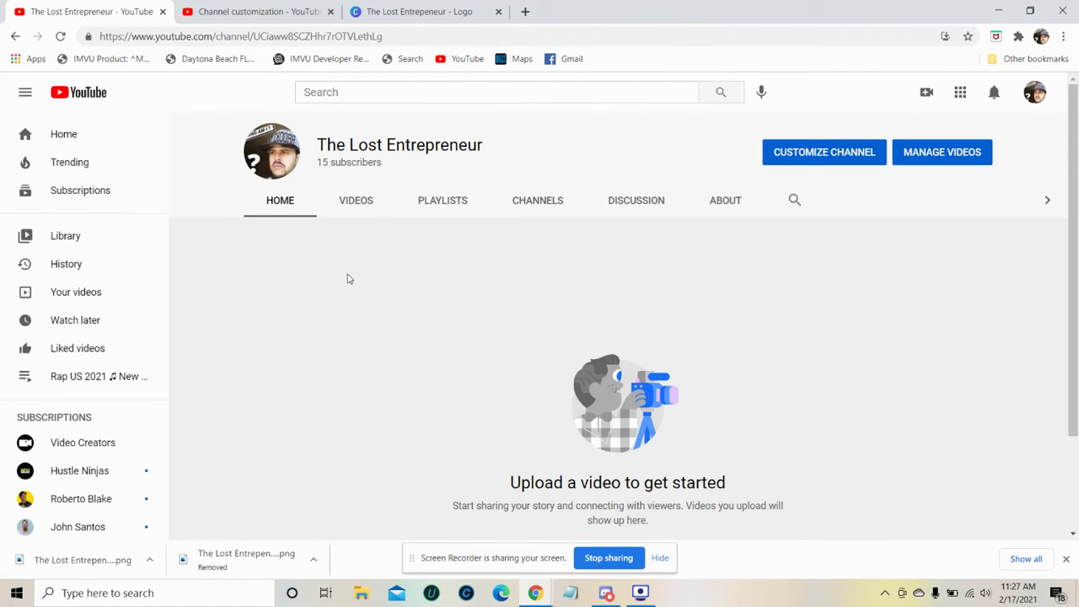
pyautogui.click(357, 211)
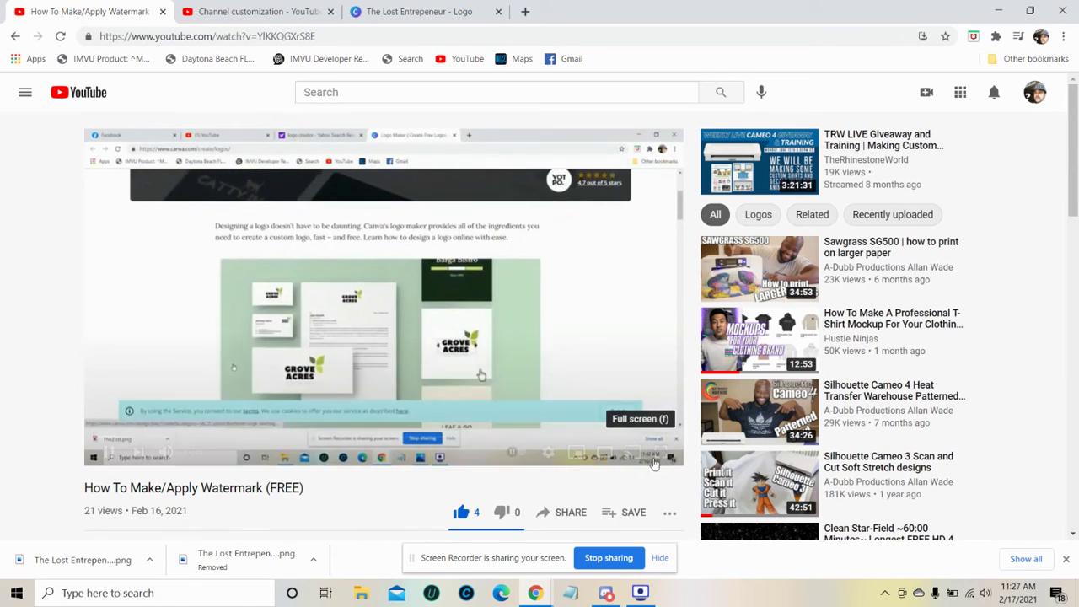
# Step: Toggle full screen on and off, then open the T-shirt mockup video
pyautogui.click(655, 463)
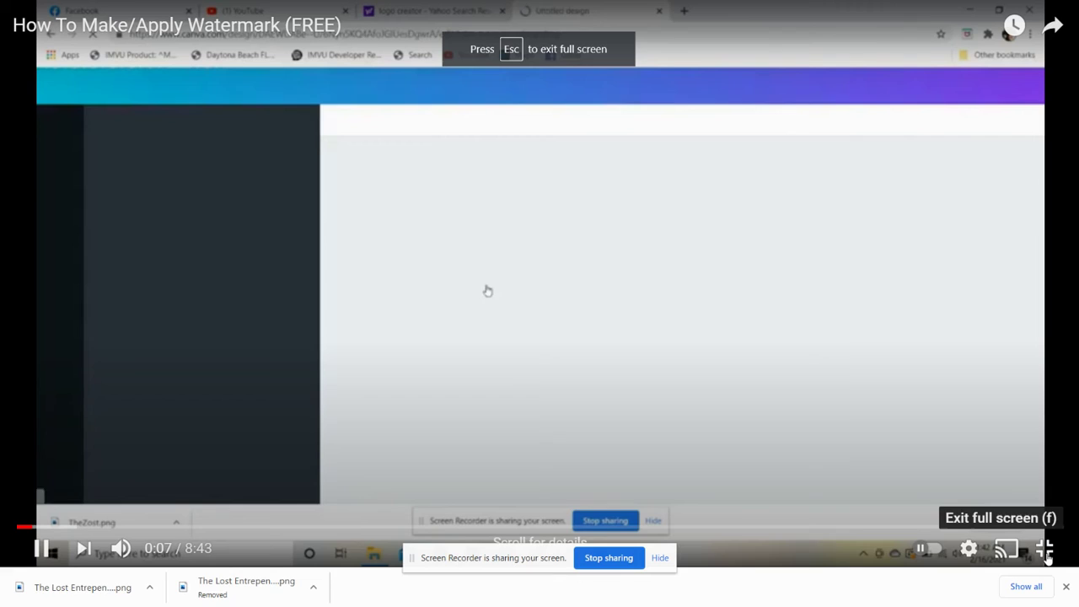
pyautogui.click(1045, 550)
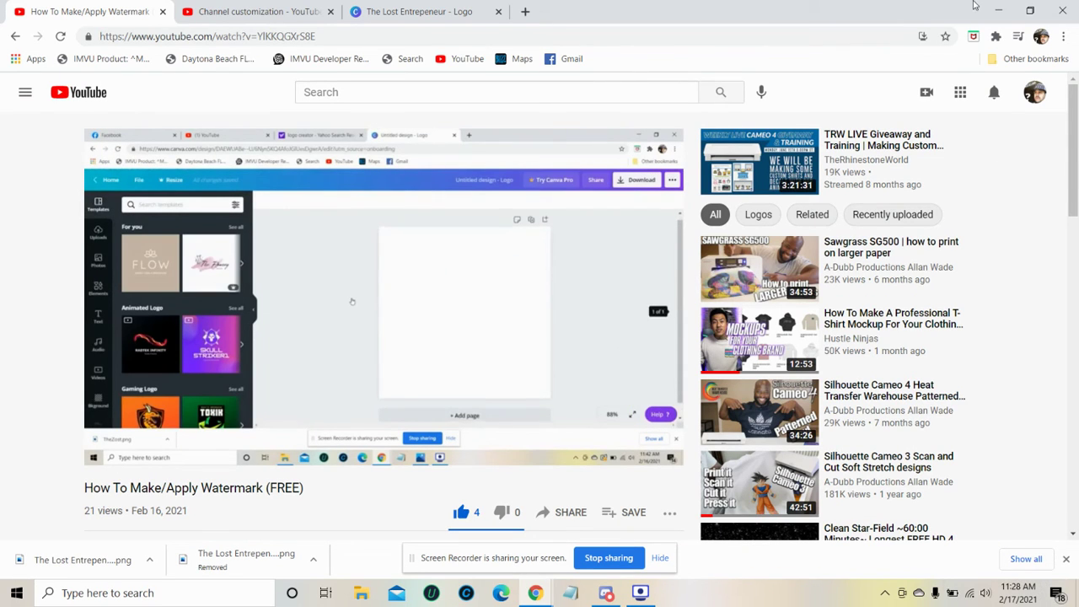
pyautogui.click(801, 344)
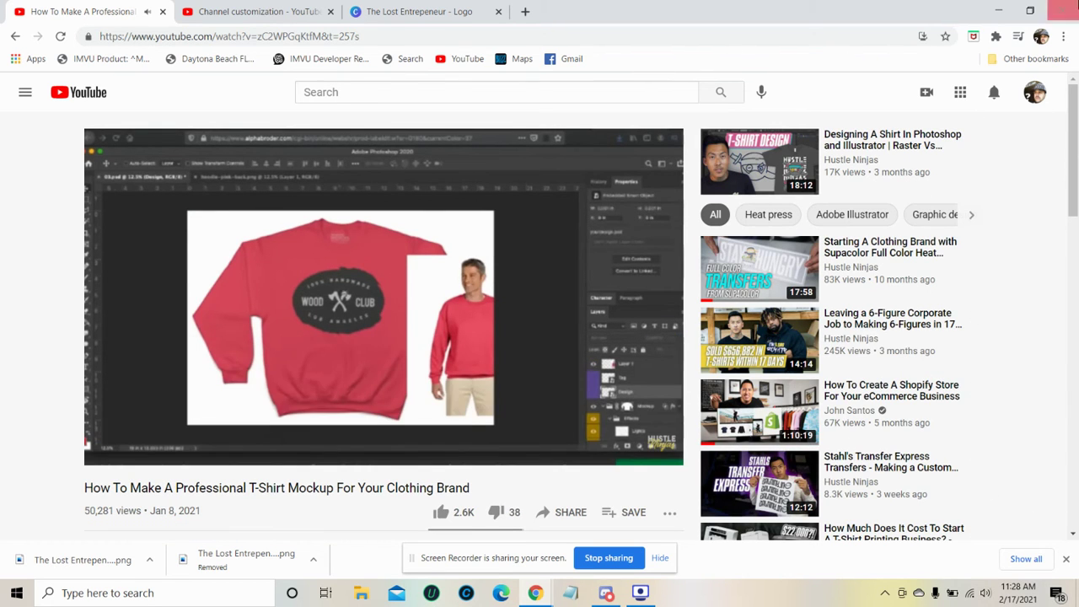
# Step: Bring the Chrome window playing the T-shirt mockup video forward and close it
pyautogui.press('super')
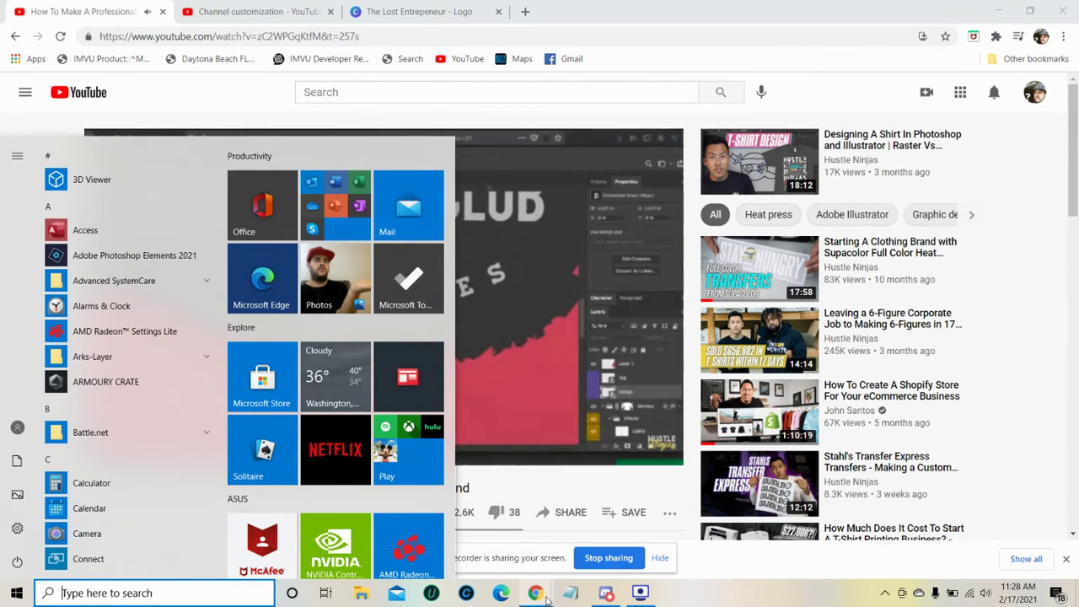
pyautogui.moveTo(540, 595)
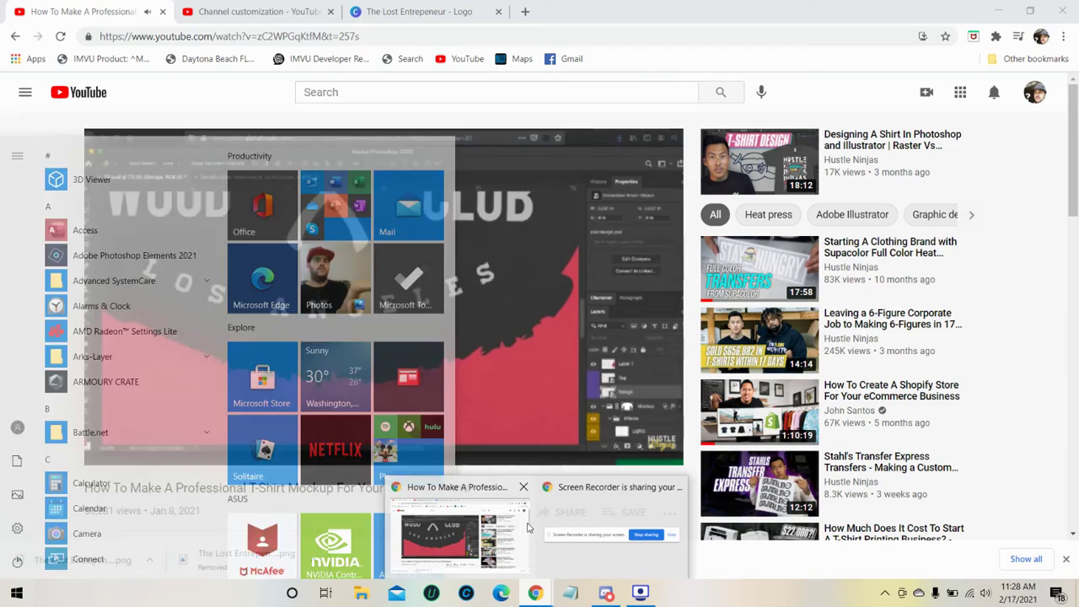
pyautogui.click(528, 527)
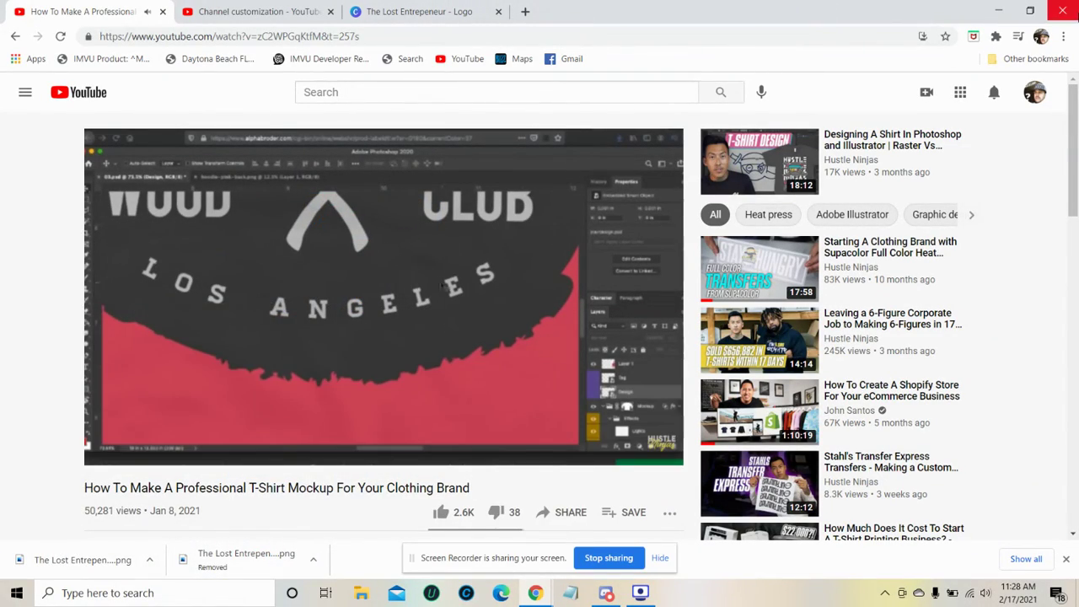
pyautogui.click(1063, 10)
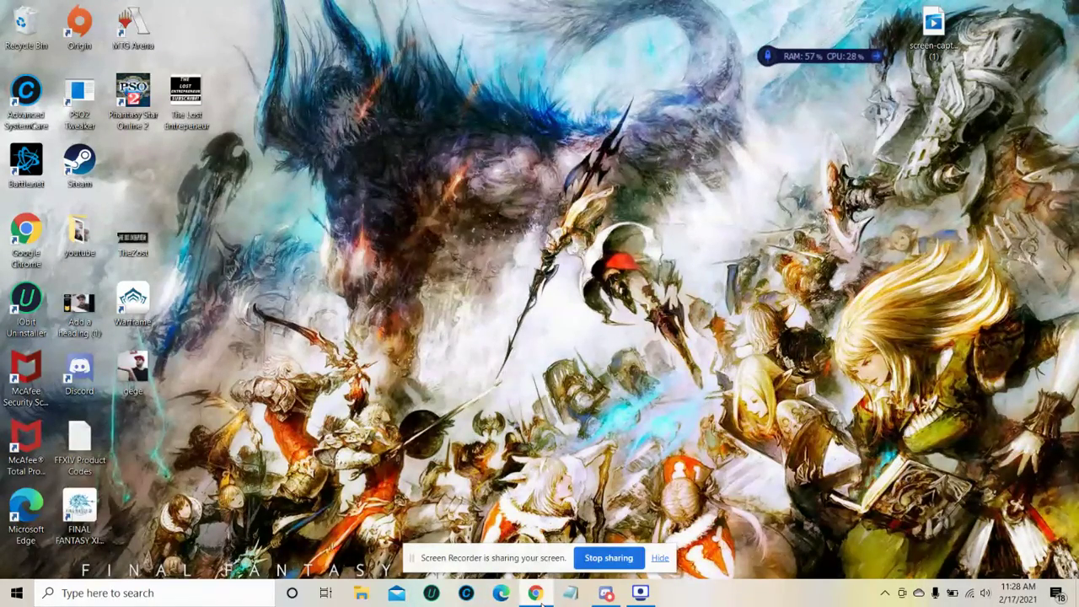
# Step: In a new Chrome window, open YouTube and go to your channel's Videos page
pyautogui.rightClick(541, 597)
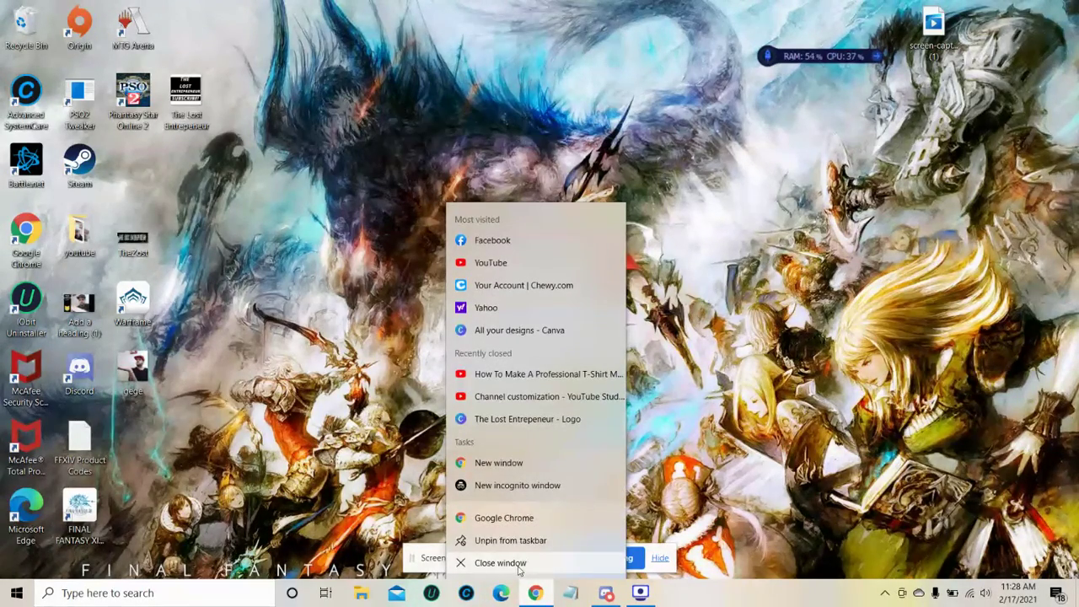
pyautogui.click(503, 524)
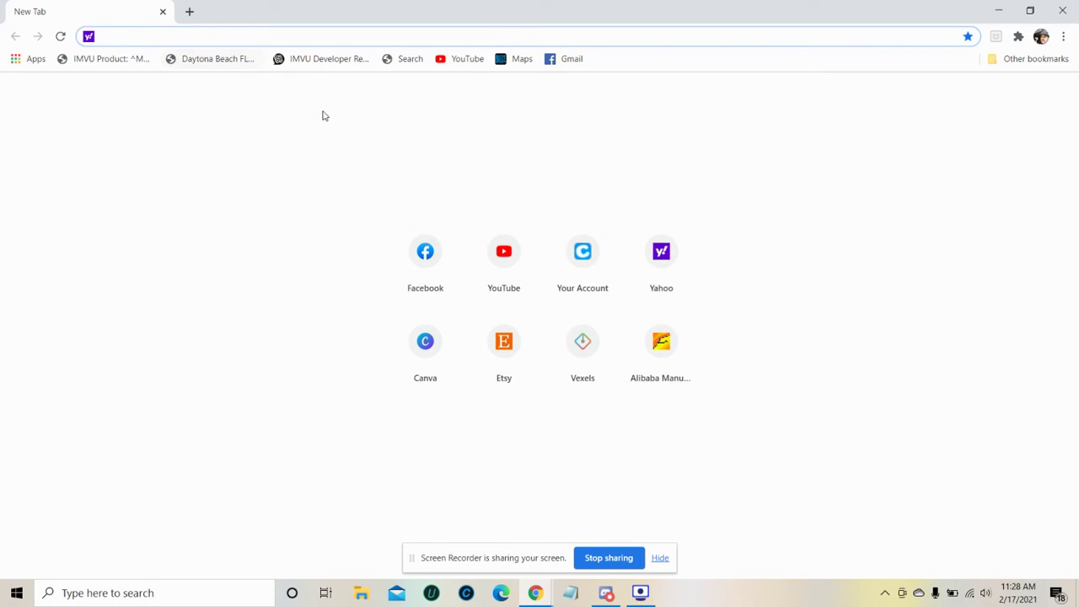
pyautogui.click(499, 245)
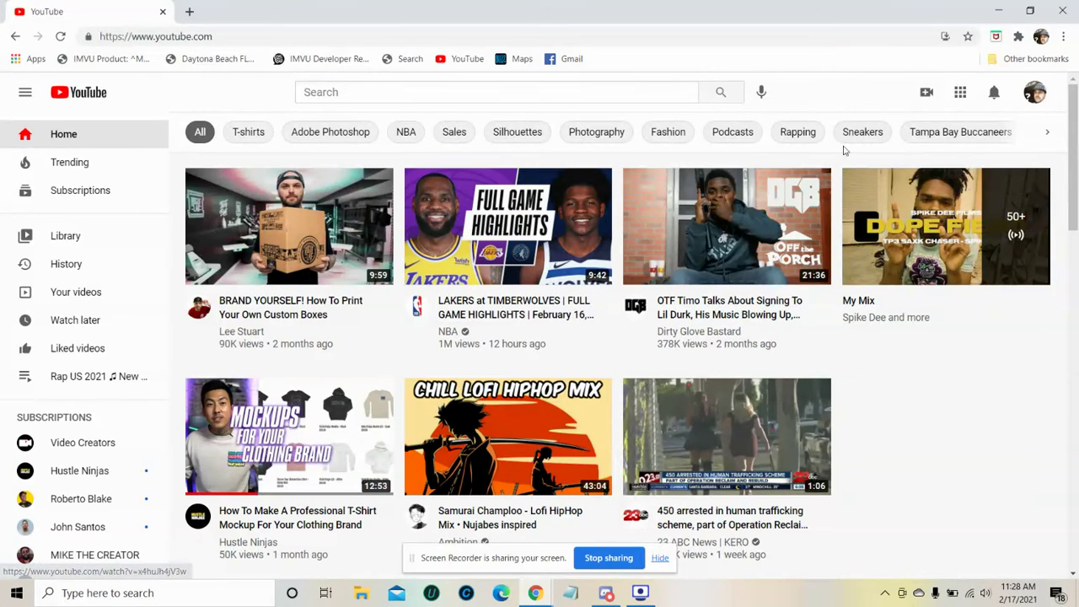
pyautogui.click(1035, 94)
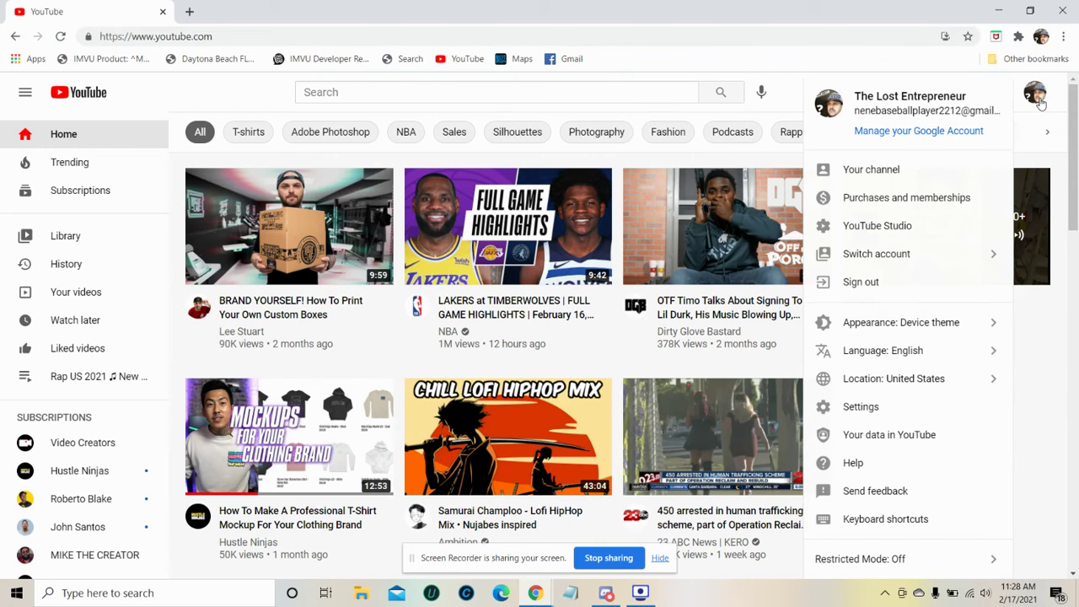
pyautogui.click(870, 171)
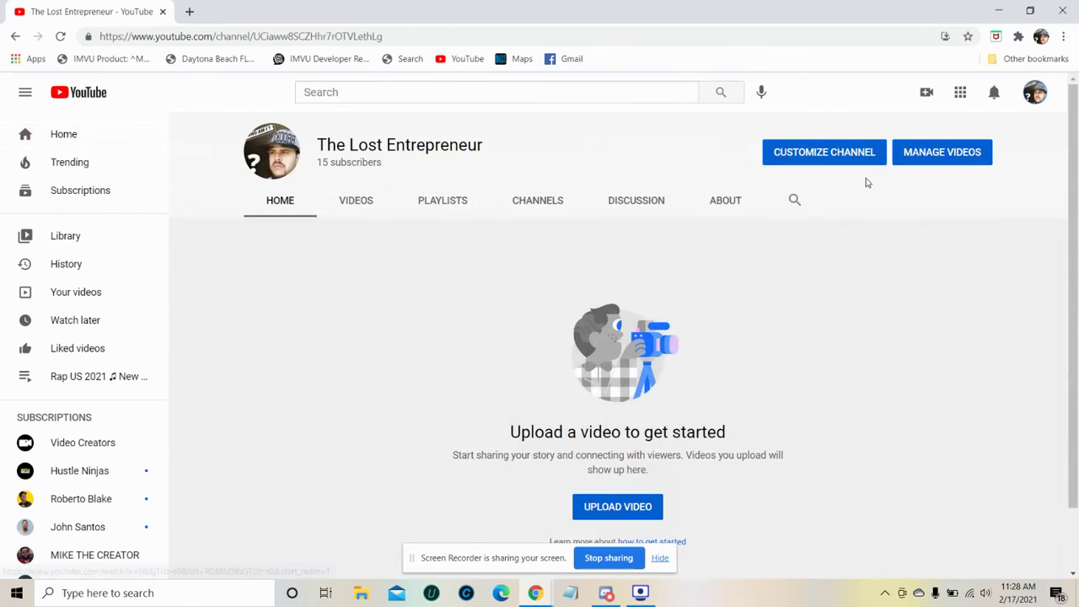
pyautogui.click(354, 209)
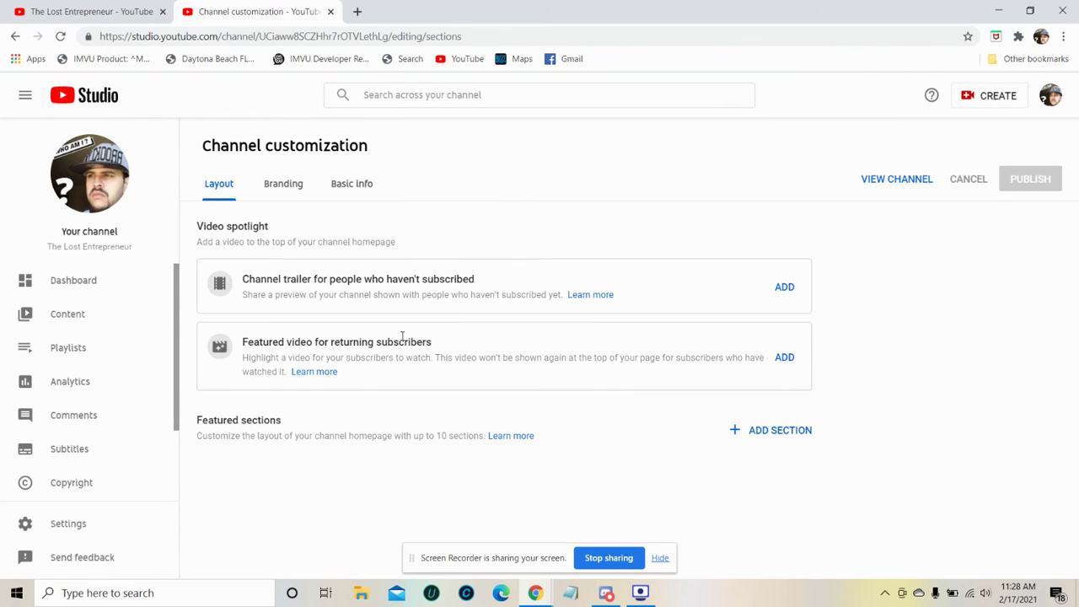
# Step: In Branding, set the video watermark display time to Entire video, publish, and return to the videos list
pyautogui.click(286, 184)
pyautogui.scroll(-2, 431, 467)
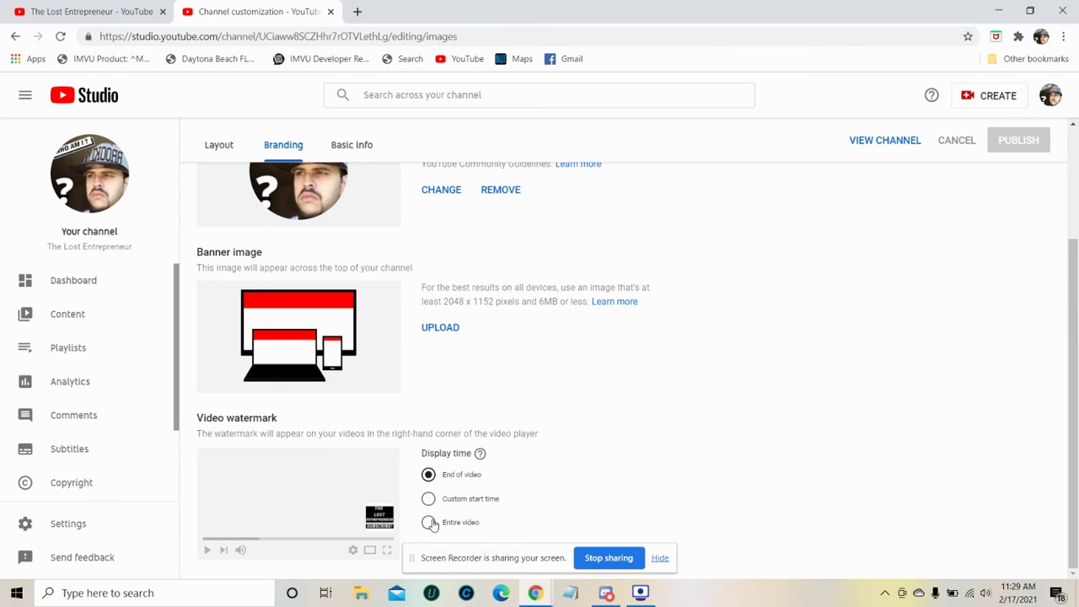
pyautogui.click(429, 523)
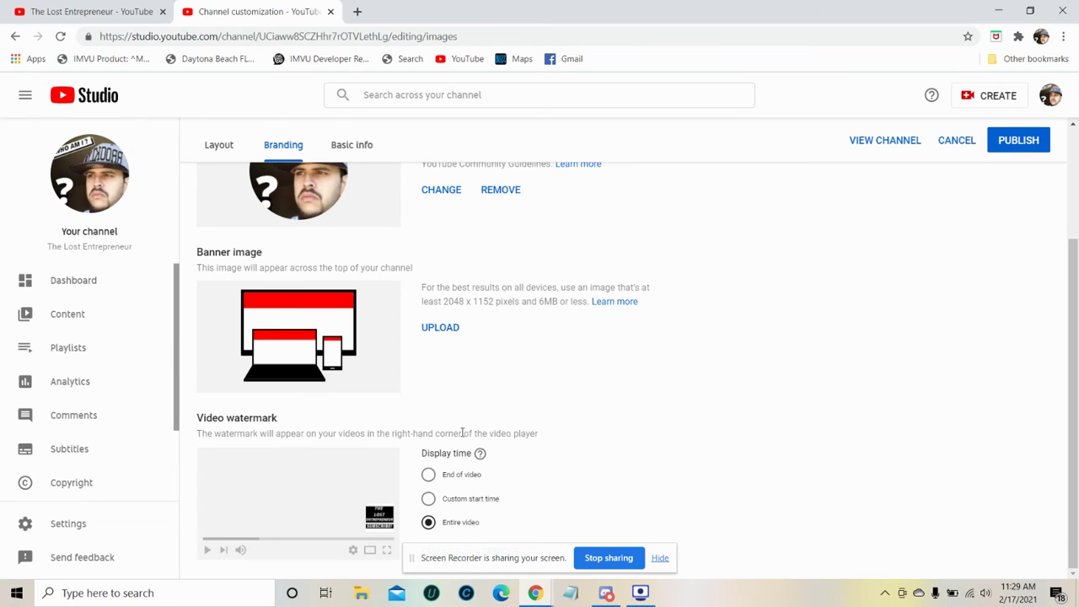
pyautogui.click(1015, 141)
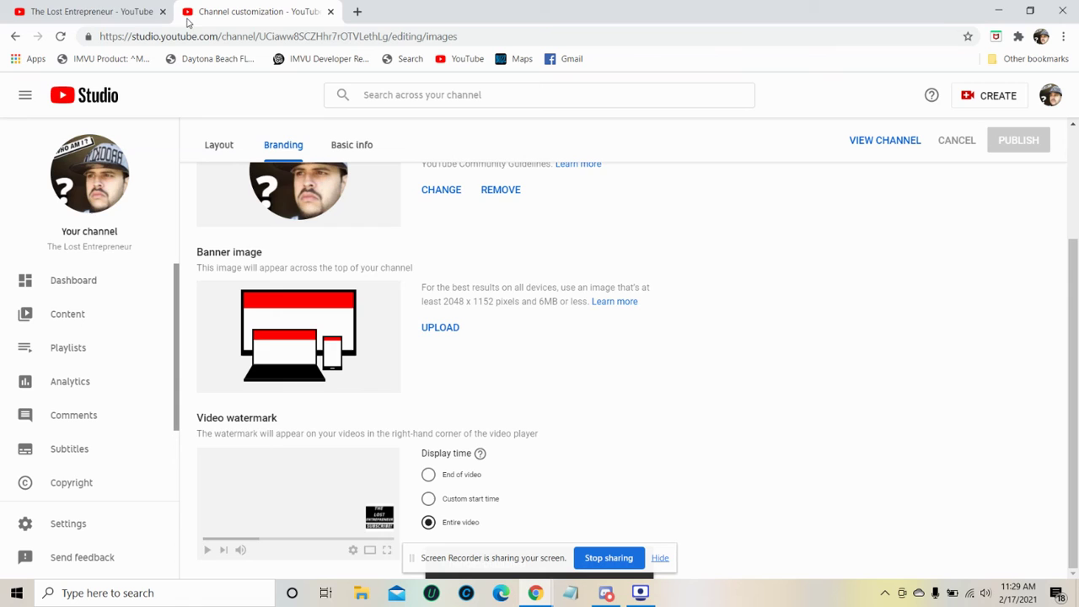
pyautogui.click(122, 12)
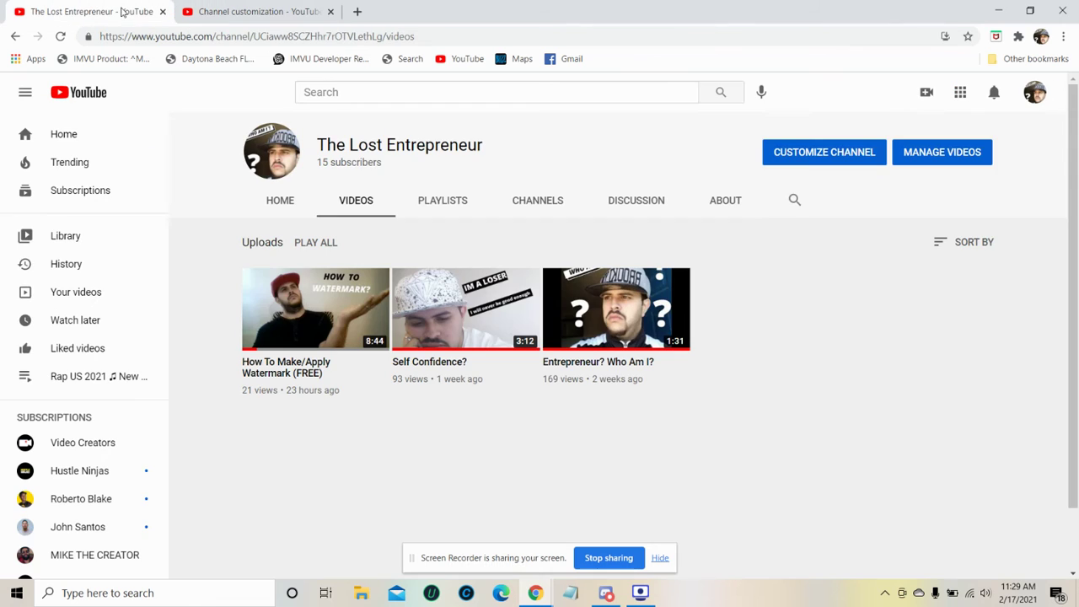
# Step: Play the How To Make/Apply Watermark (FREE) video and check the channel watermark in its corner
pyautogui.click(333, 304)
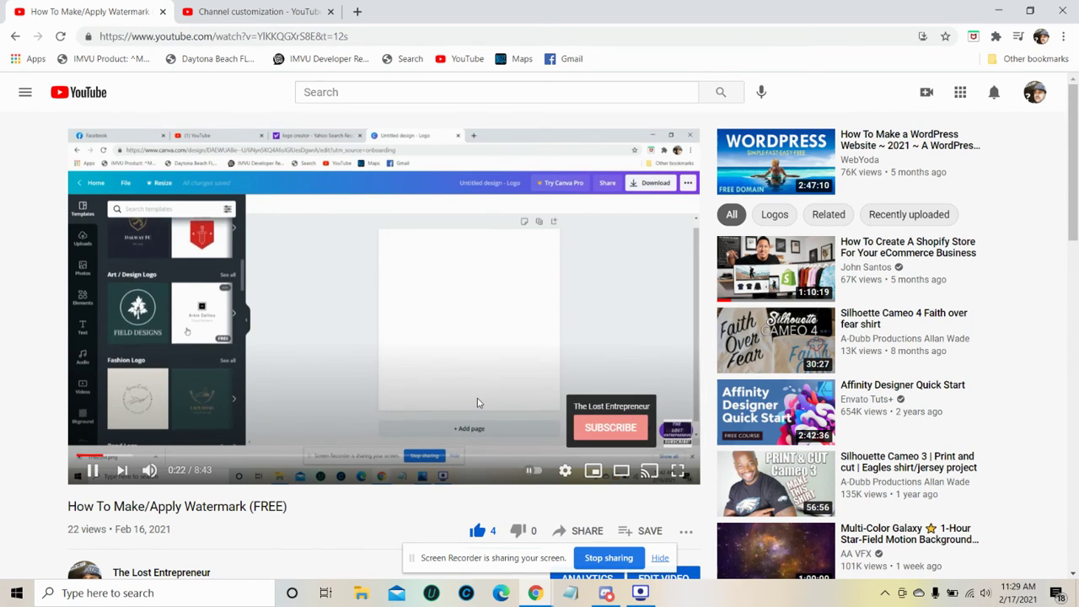
pyautogui.moveTo(645, 421)
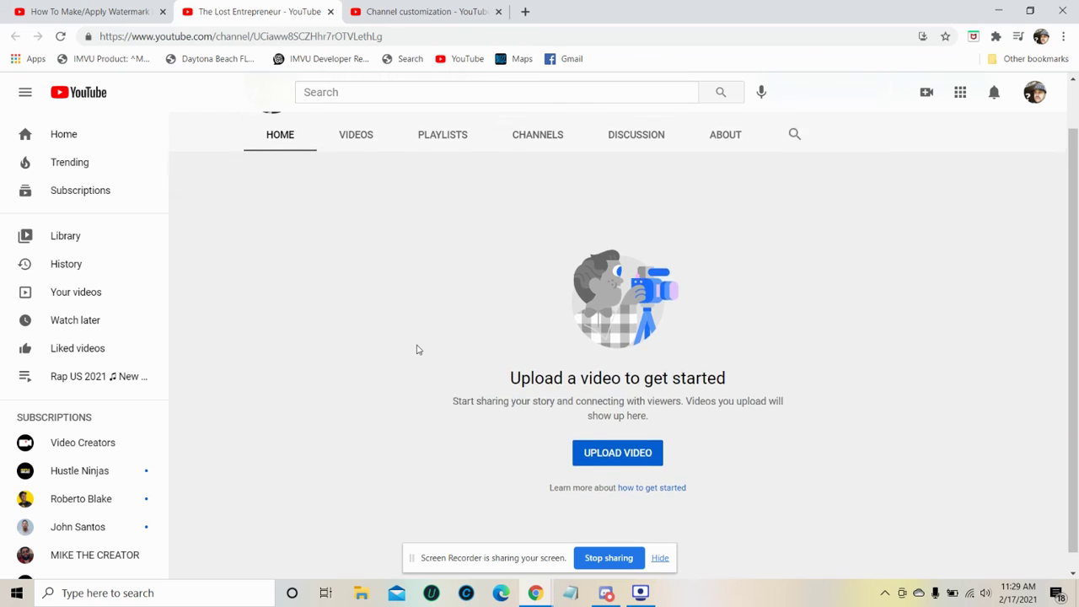
pyautogui.scroll(1, 416, 348)
pyautogui.click(357, 211)
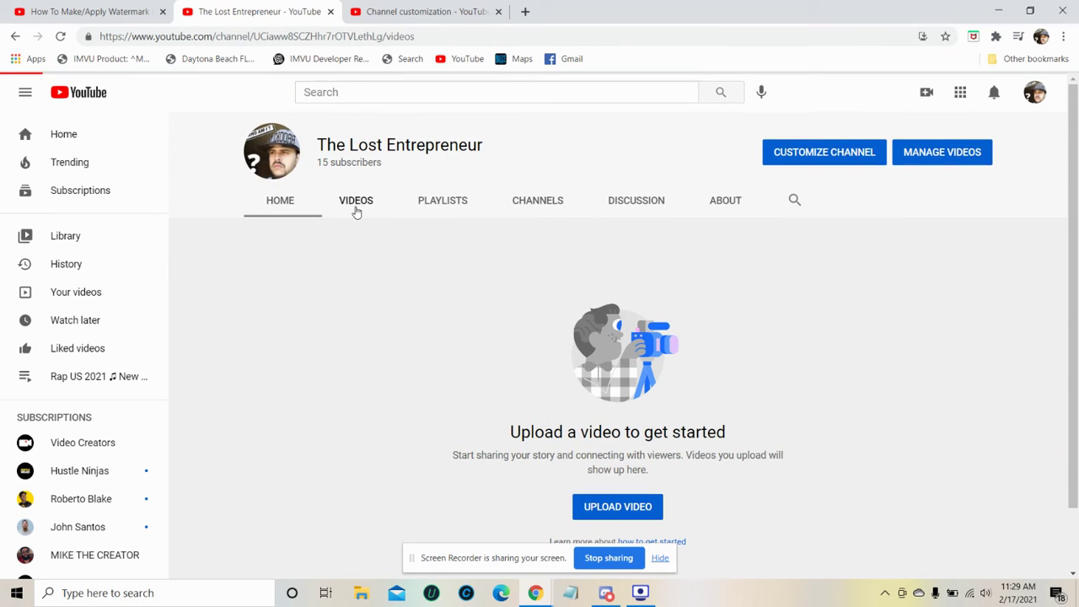
pyautogui.click(293, 215)
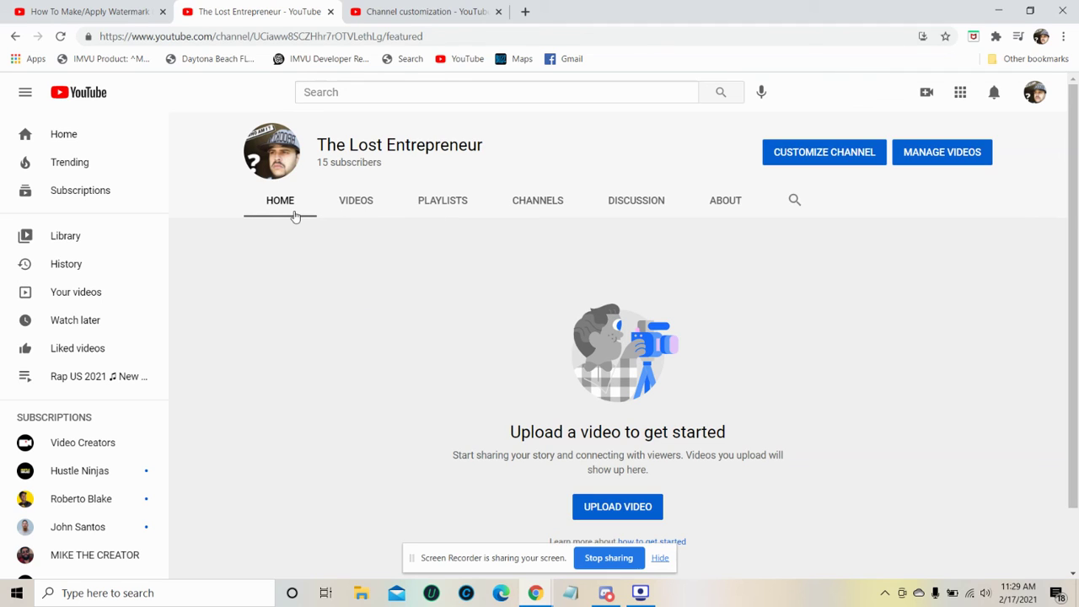